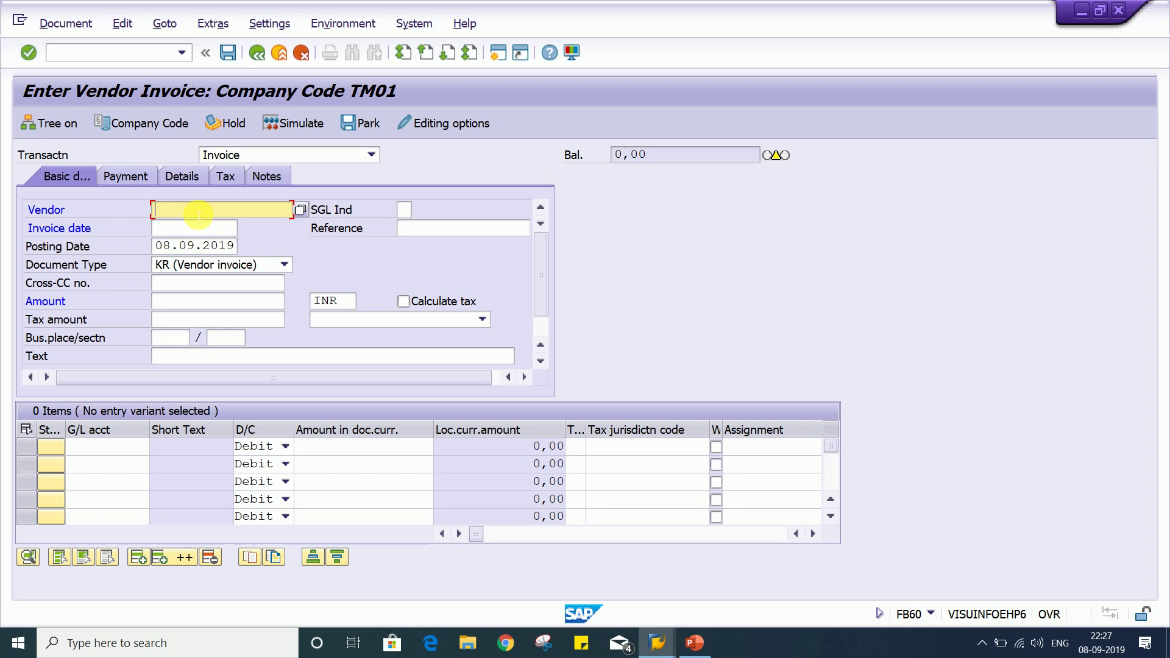
- Enter the most recently used vendor and the invoice date 08.09.2019 in the vendor invoice's basic data
left_click(199, 214)
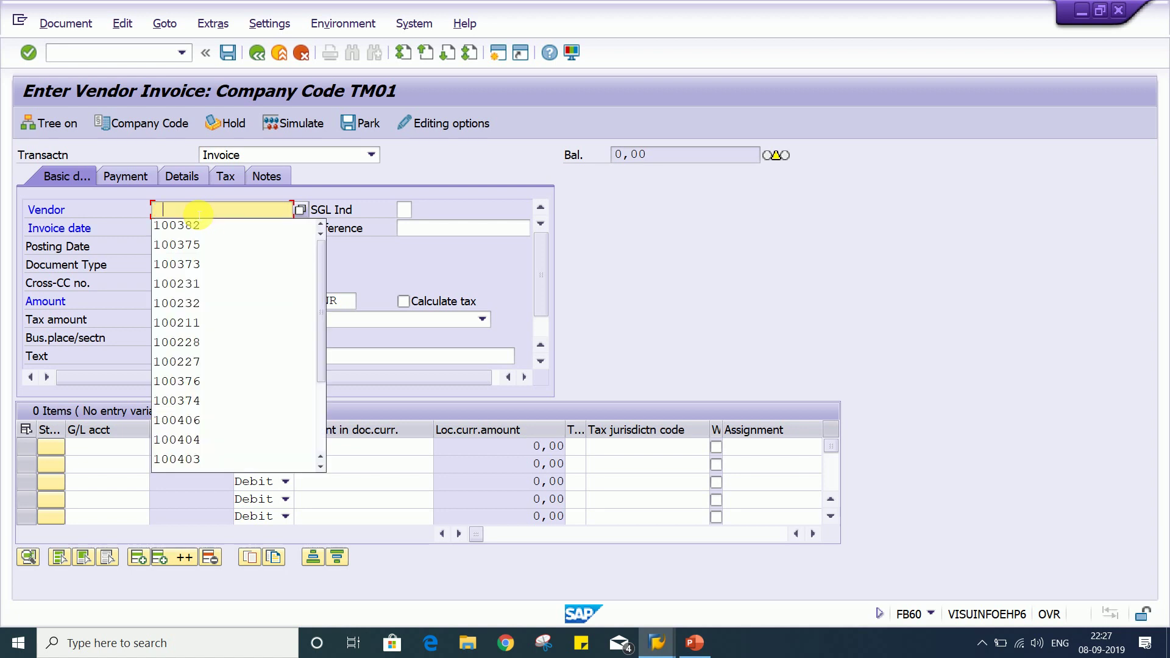
key("Down")
key("Return")
key("Tab")
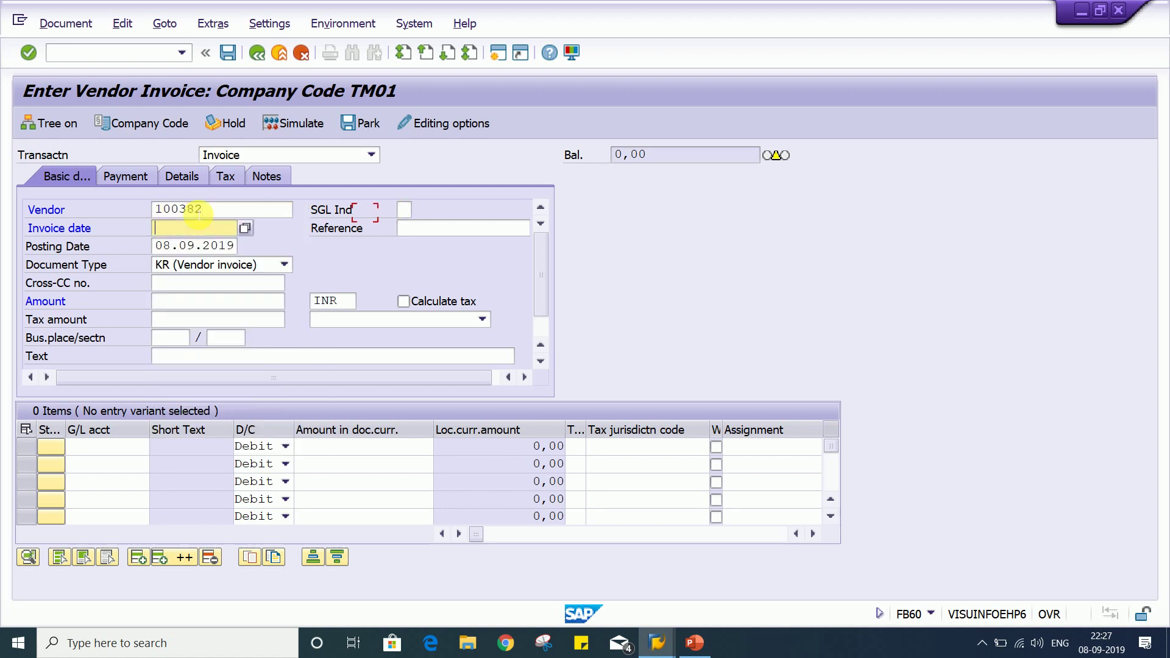
key("Down")
key("Return")
key("Tab")
key("Tab")
key("Tab")
key("Tab")
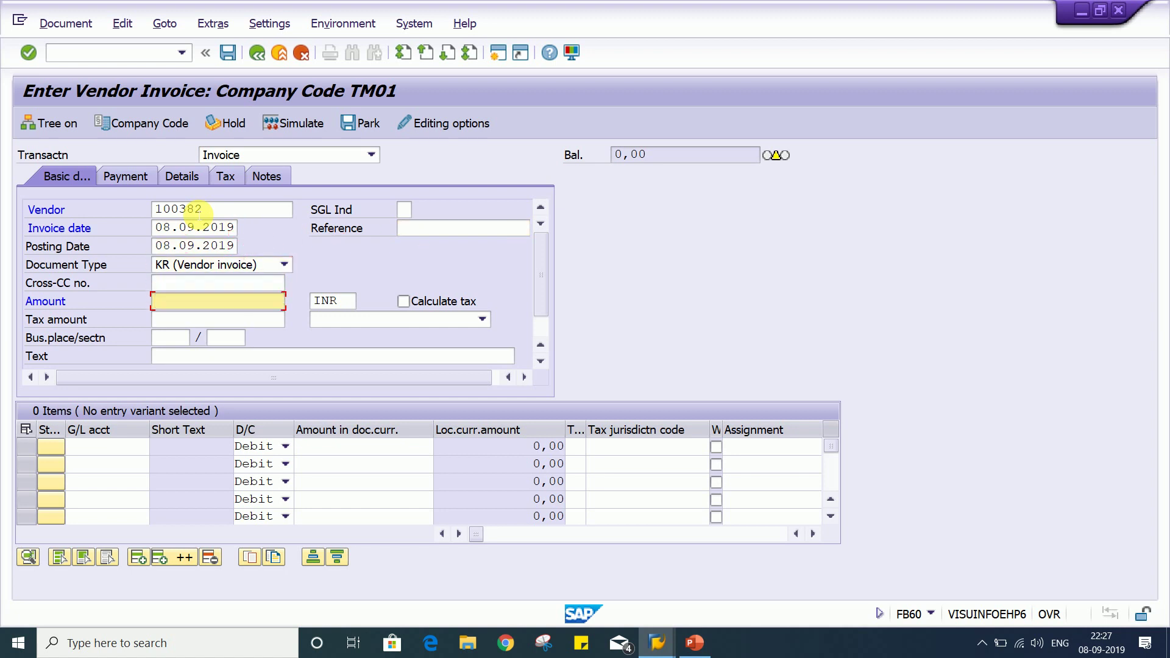
- Set the invoice amount to 1000 INR and park the document without any line items
type("100")
key("Down")
key("Return")
left_click(240, 218)
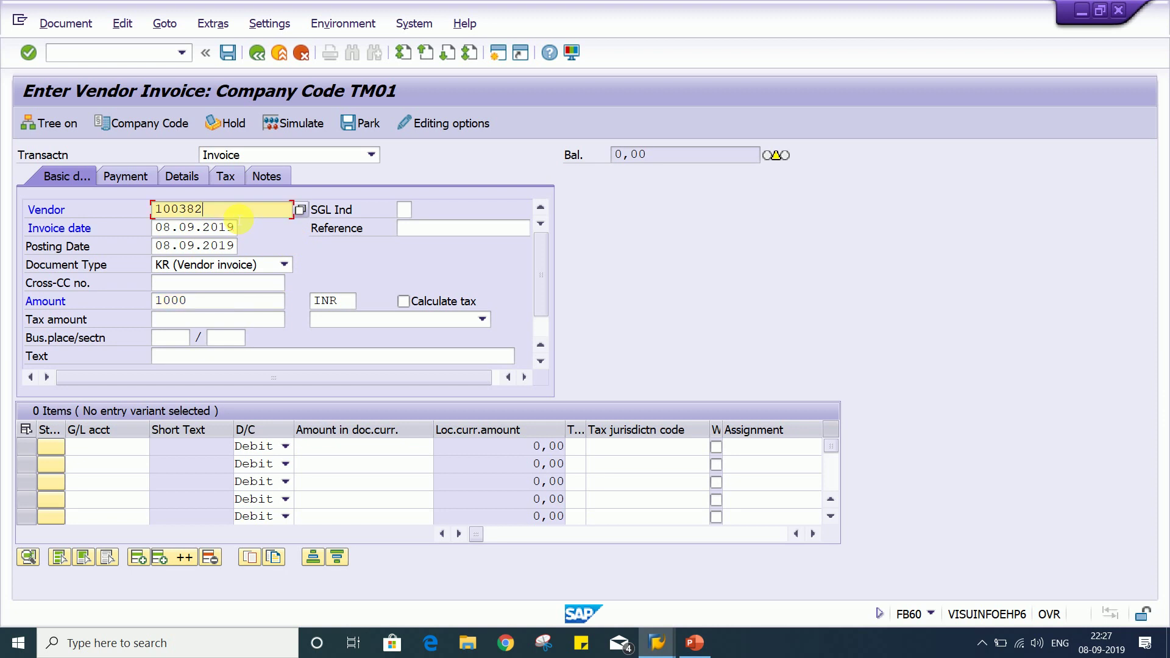
left_click(216, 308)
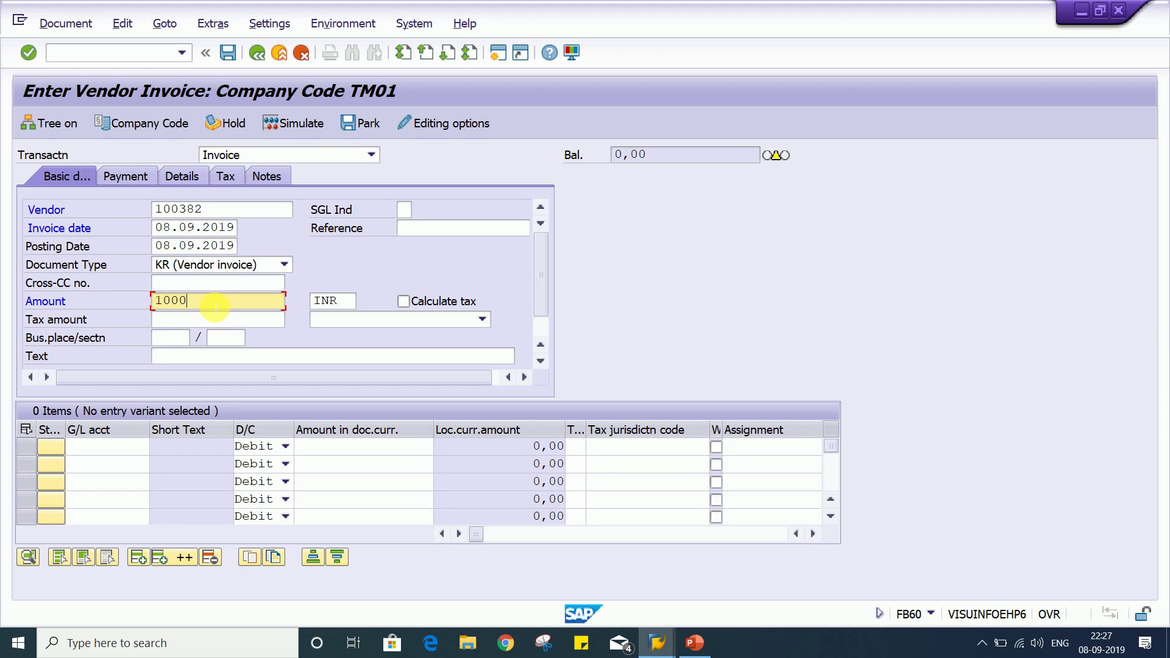
left_click(355, 125)
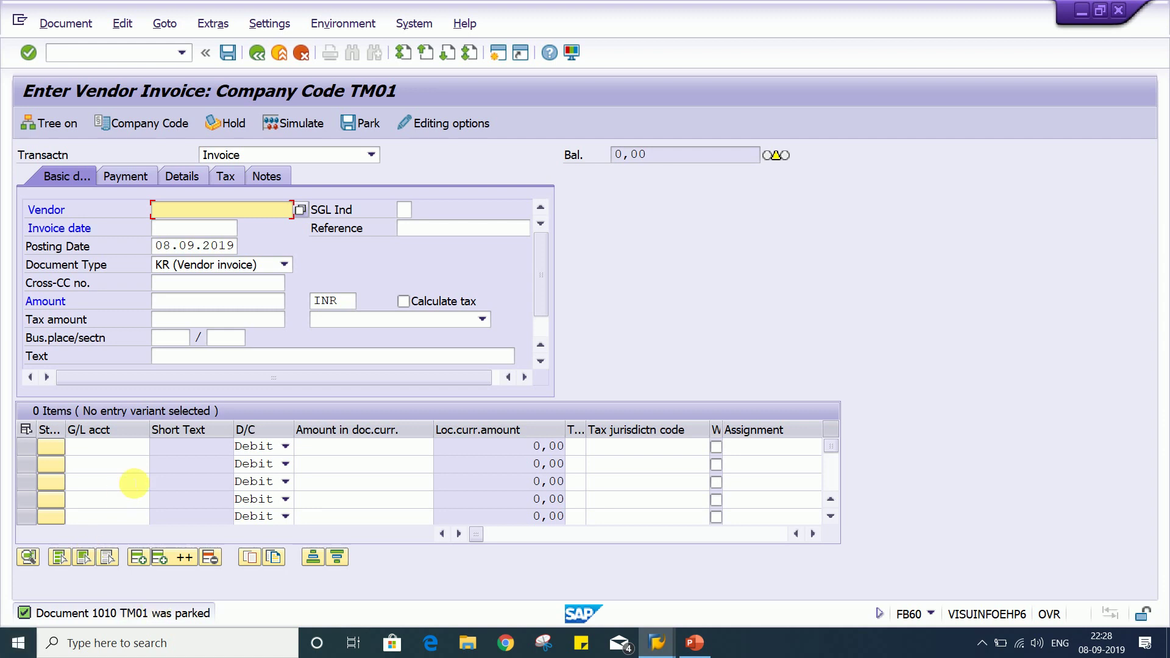
- Switch to PowerPoint to read the slide about parking only complete documents, and return to the SAP invoice entry
left_click(126, 448)
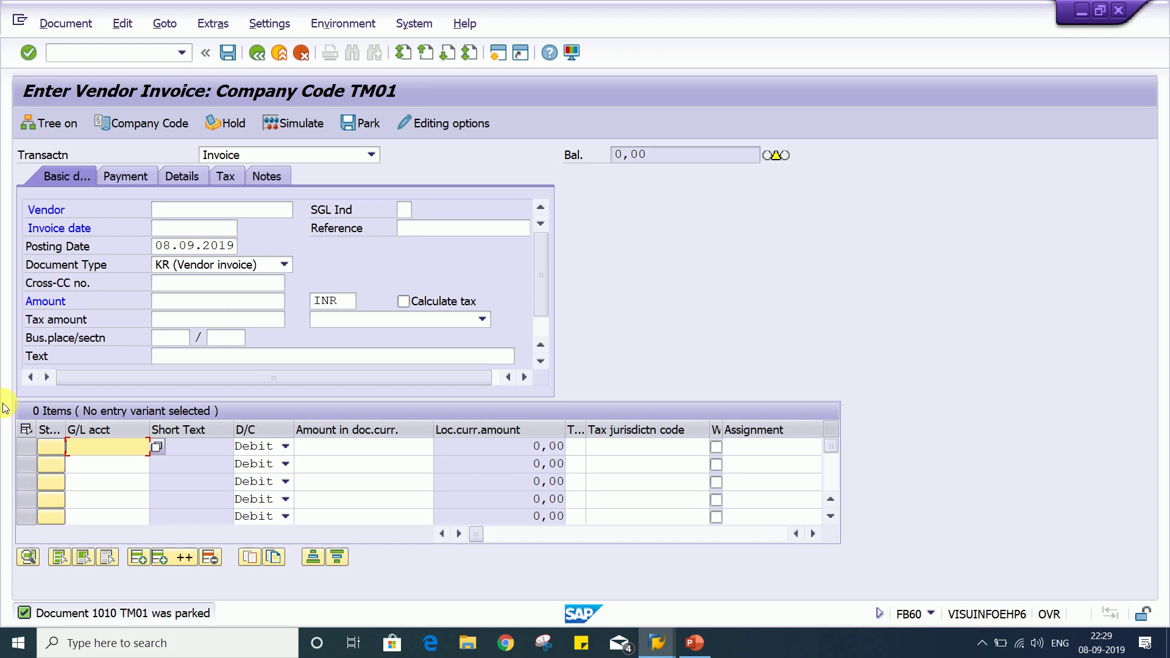
left_click(393, 450)
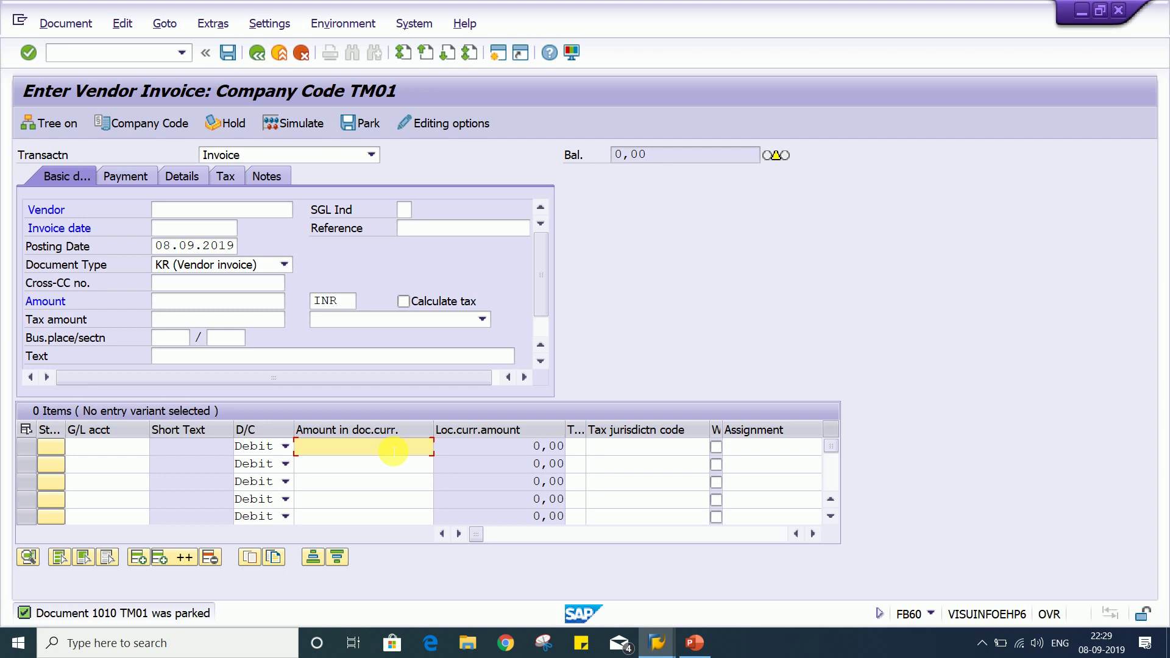
left_click(695, 643)
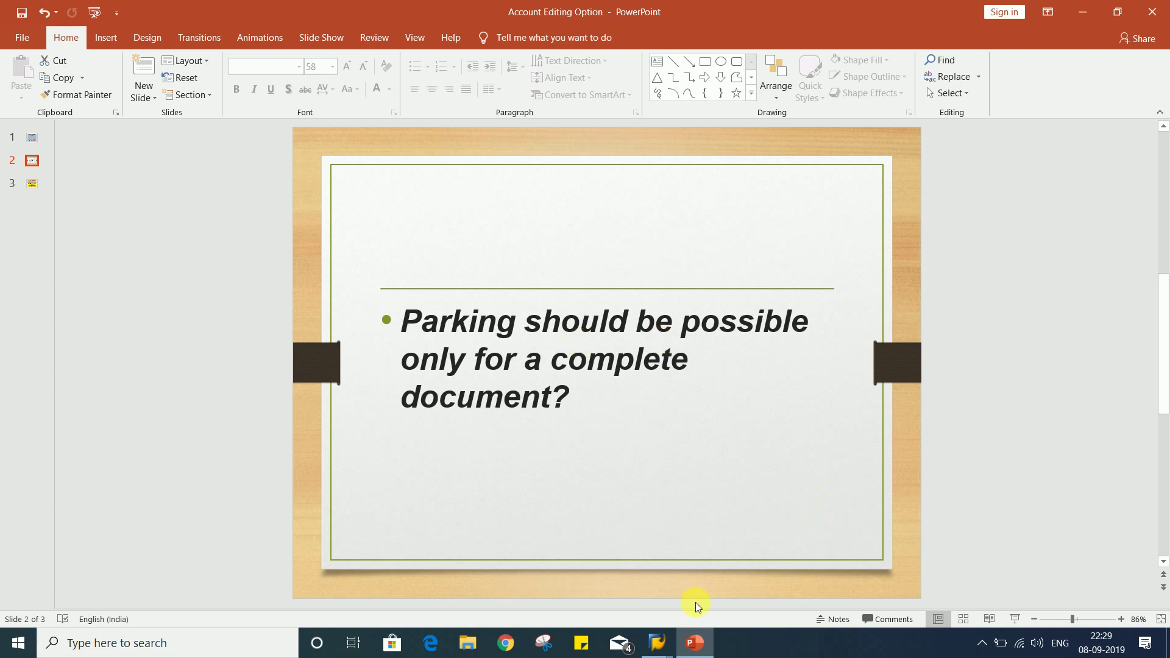
left_click(656, 646)
left_click(693, 587)
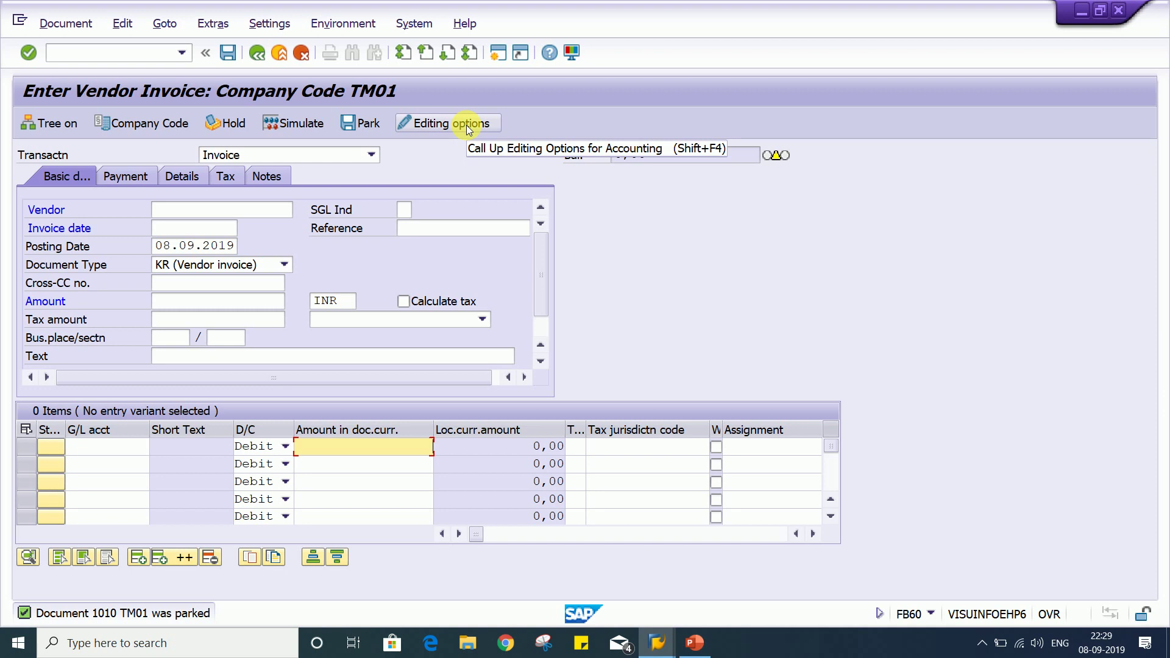
- Enable "Documents must be complete for parking" in the accounting editing options, save, and return to the invoice entry
left_click(467, 126)
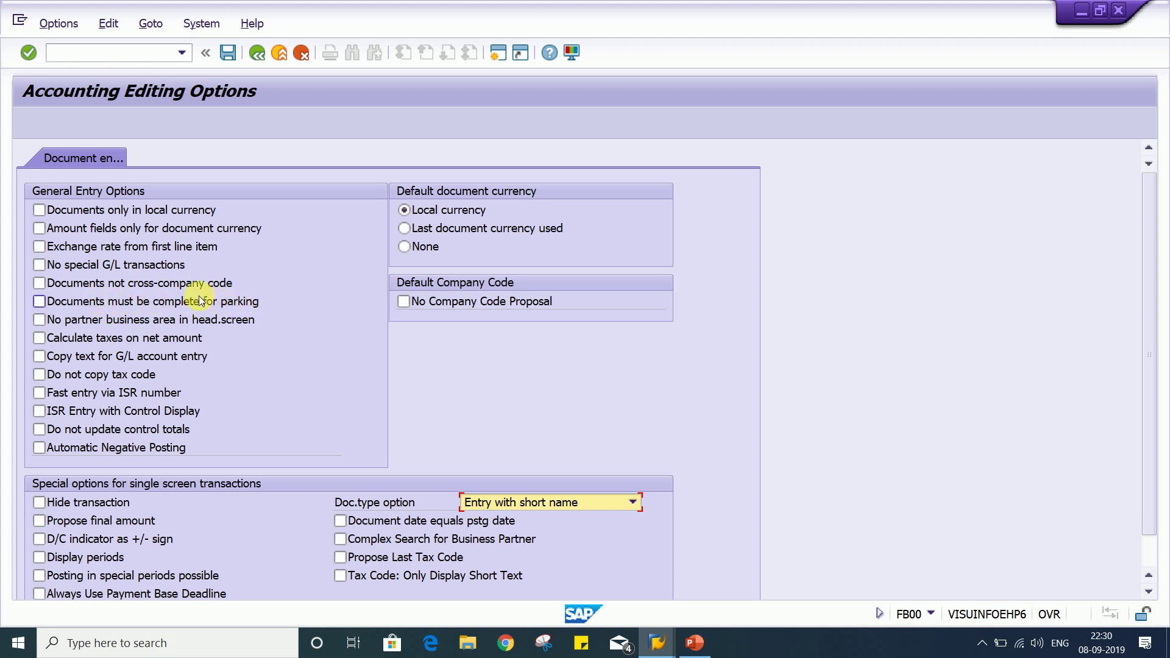
left_click(41, 301)
left_click(41, 302)
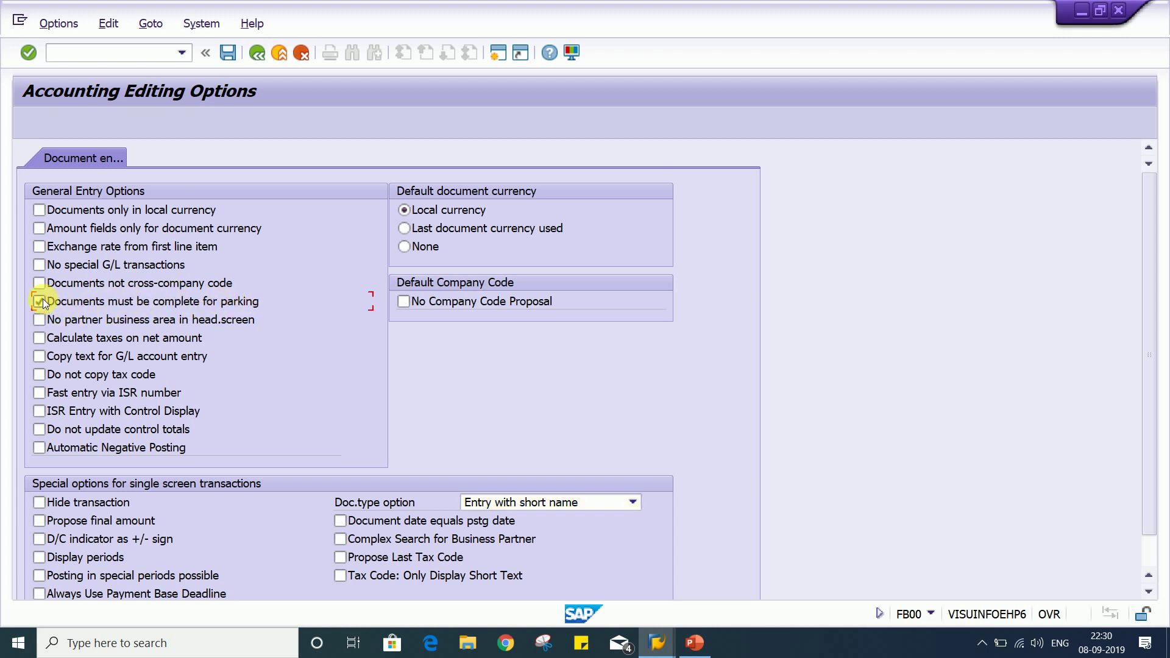
left_click(227, 56)
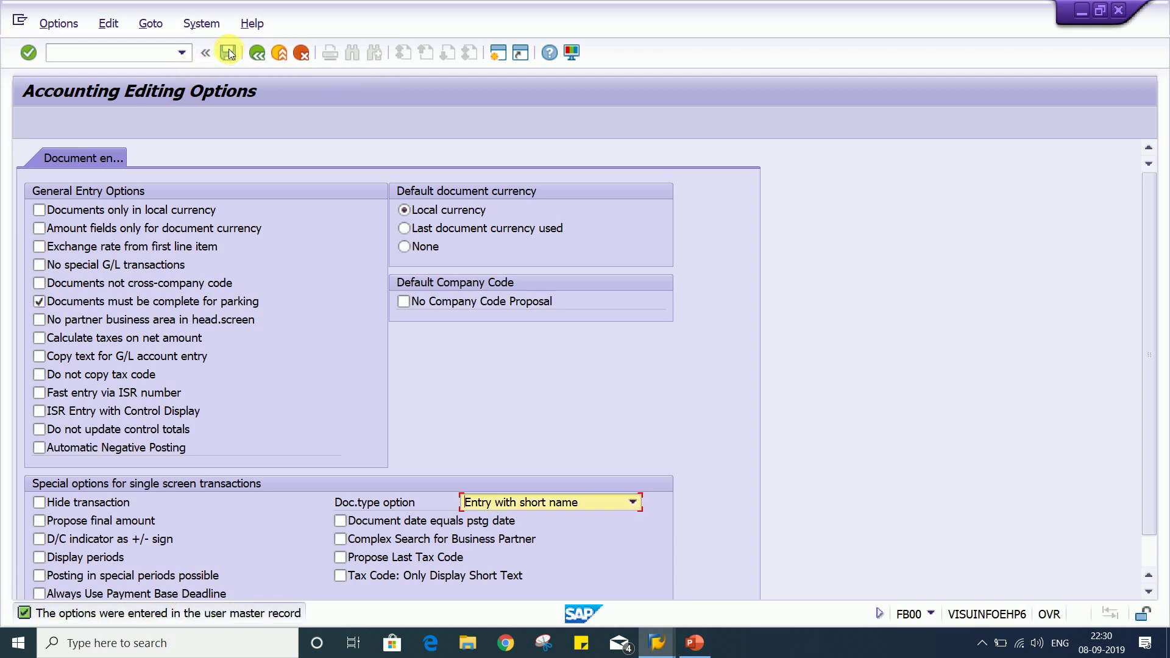
left_click(257, 53)
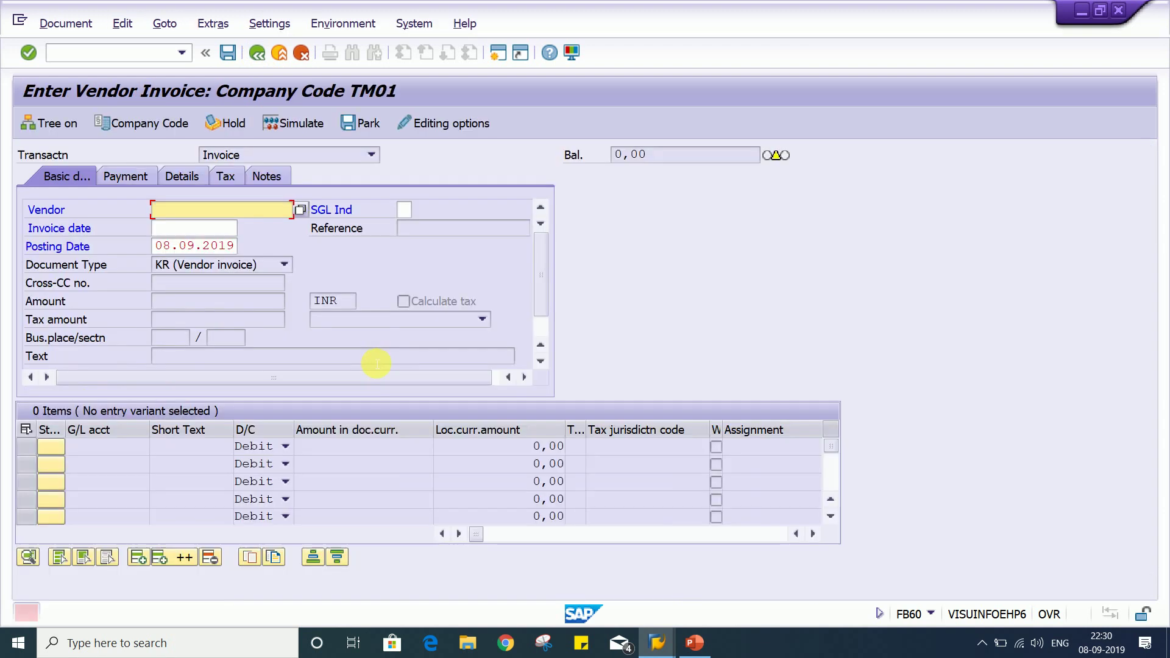
- Restart the vendor invoice transaction with /nFB60
left_click(181, 53)
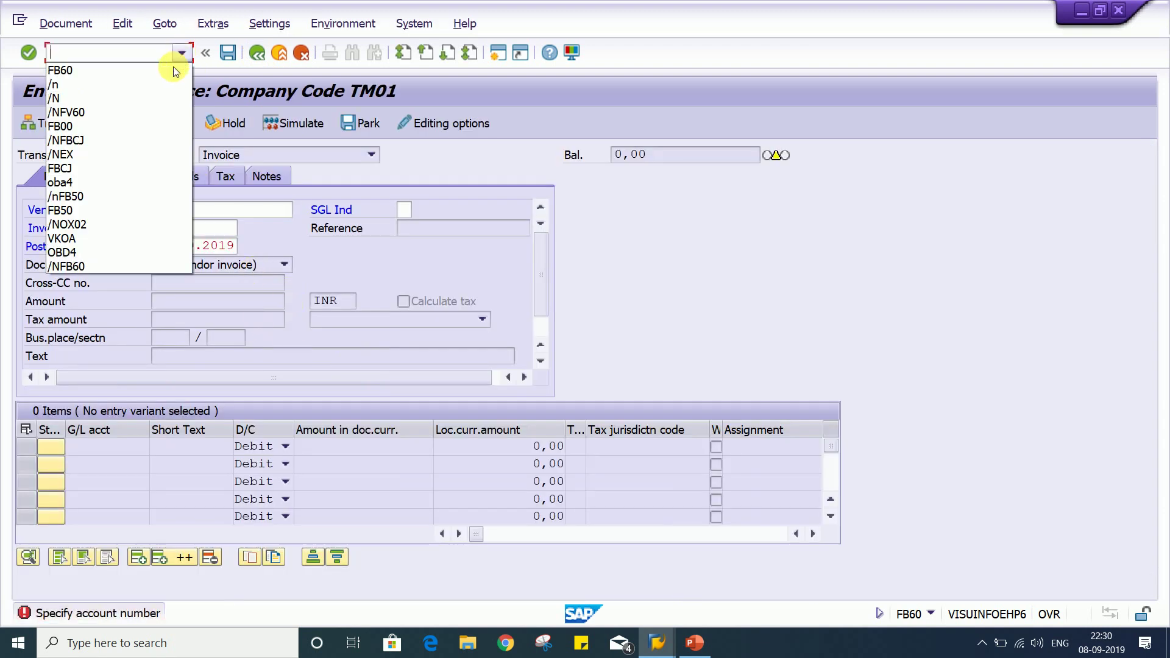
left_click(164, 68)
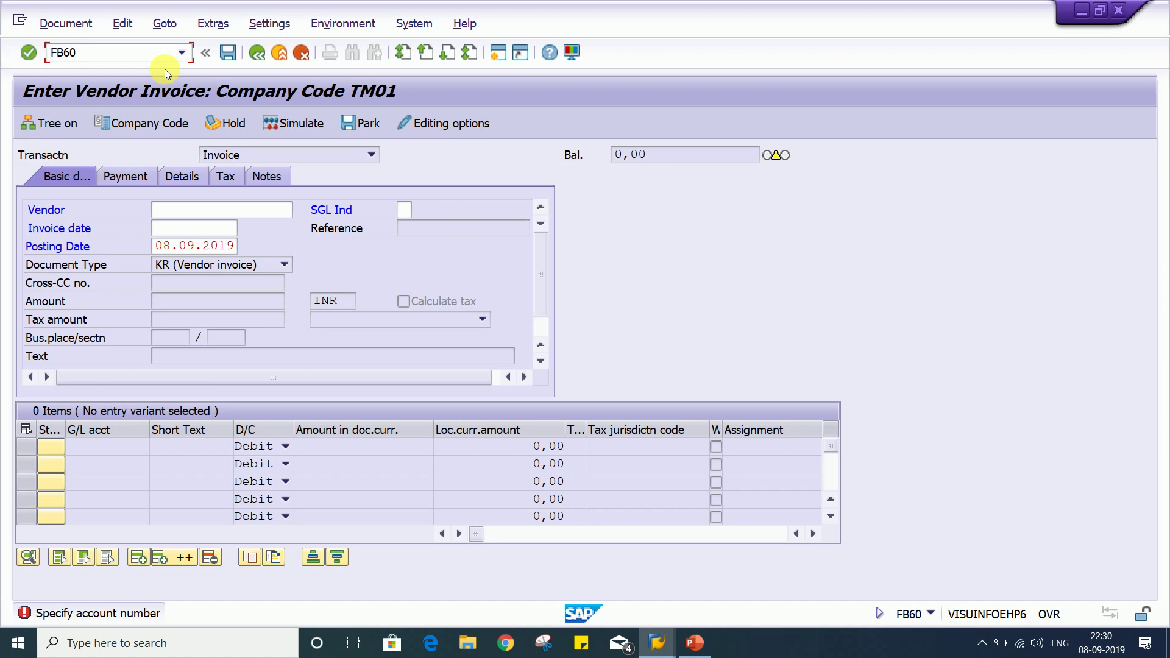
type("/n")
key("Return")
- Enter the most recently used vendor and the invoice date 08.09.2019 in the restarted invoice
left_click(246, 210)
left_click(572, 110)
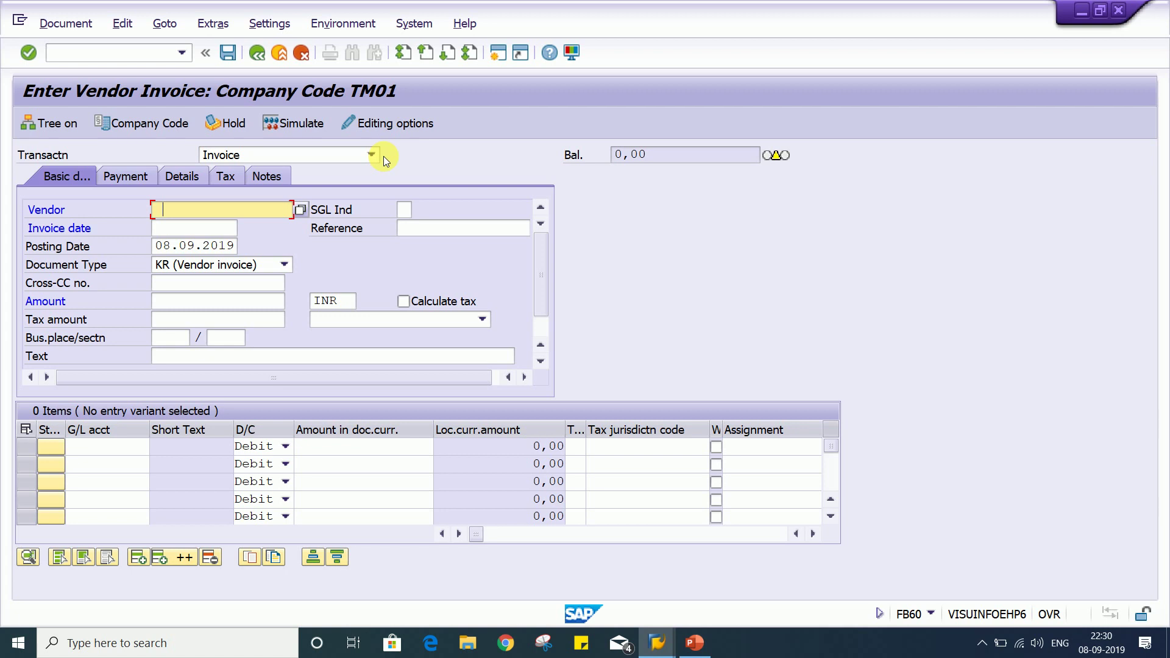
key("Down")
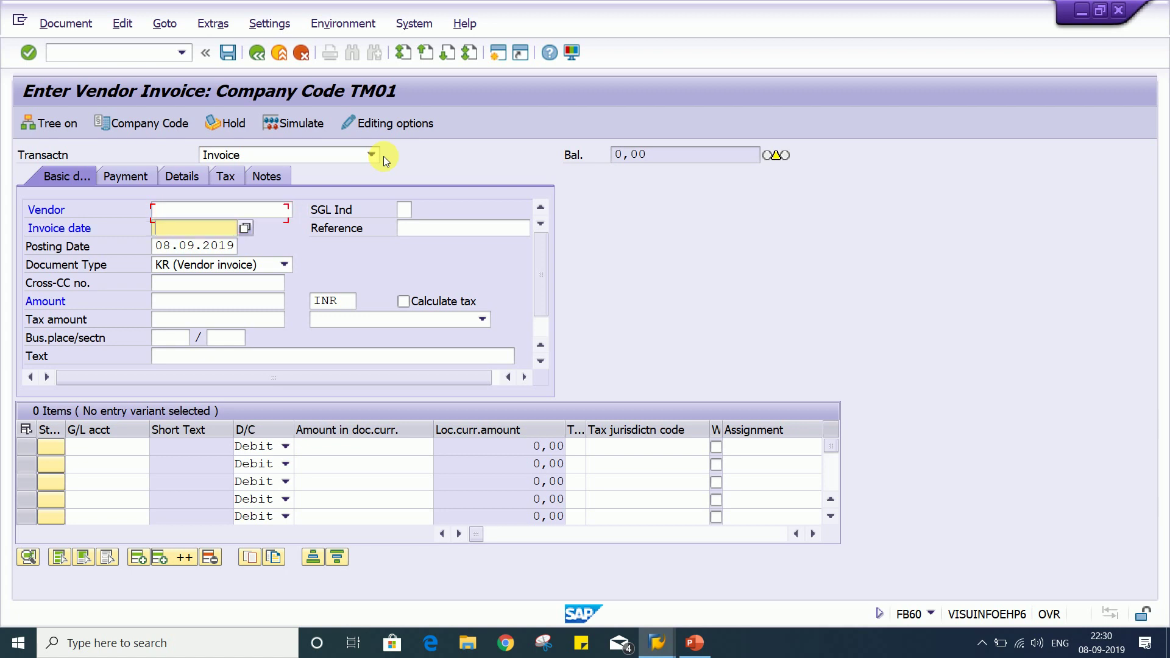
key("Up")
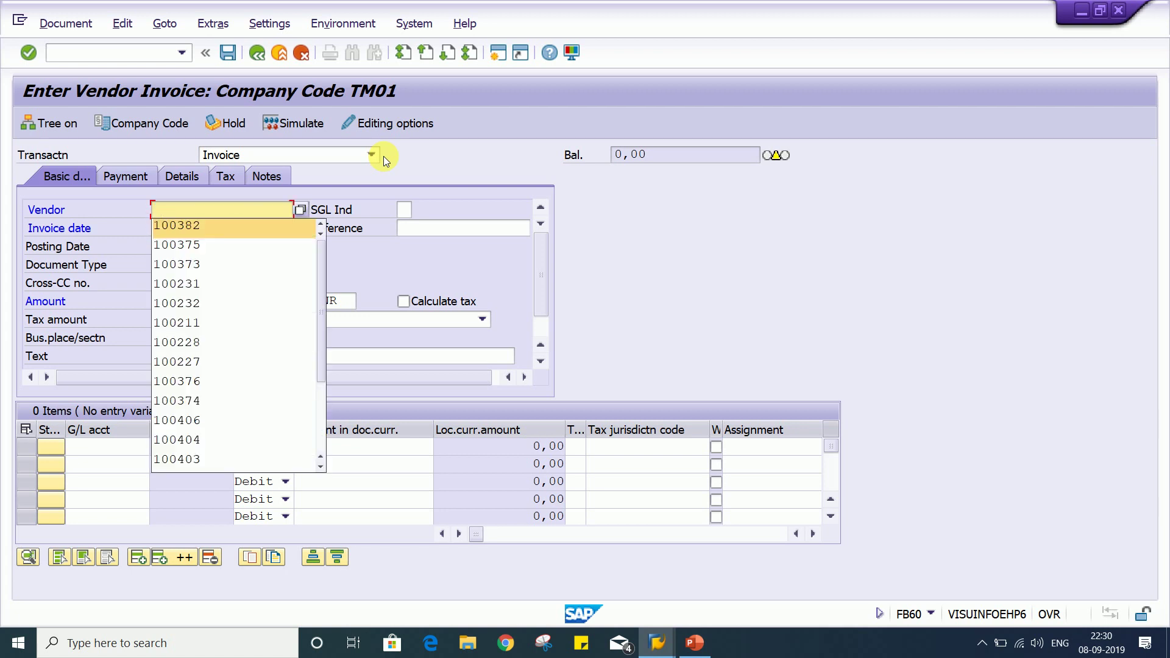
key("Return")
key("Tab")
key("BackSpace")
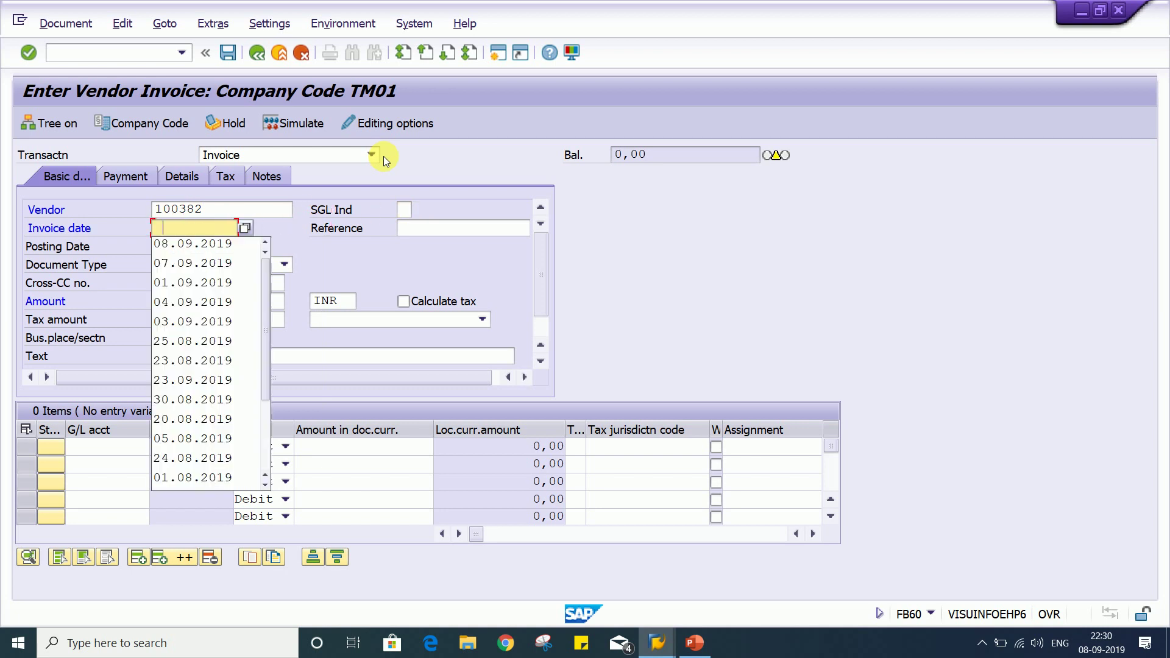
key("Down")
key("Return")
key("Tab")
key("Tab")
key("Tab")
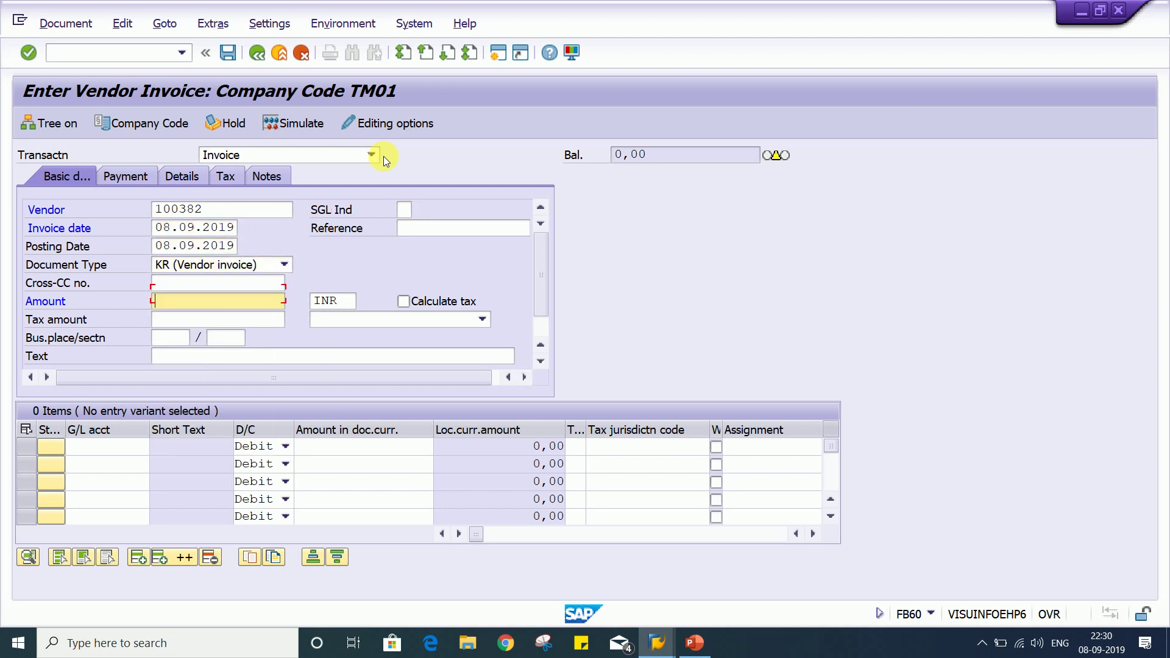
- Set the amount to 1000 INR and try to save the invoice as completed without a line item
key("BackSpace")
key("Down")
key("Return")
left_click(72, 27)
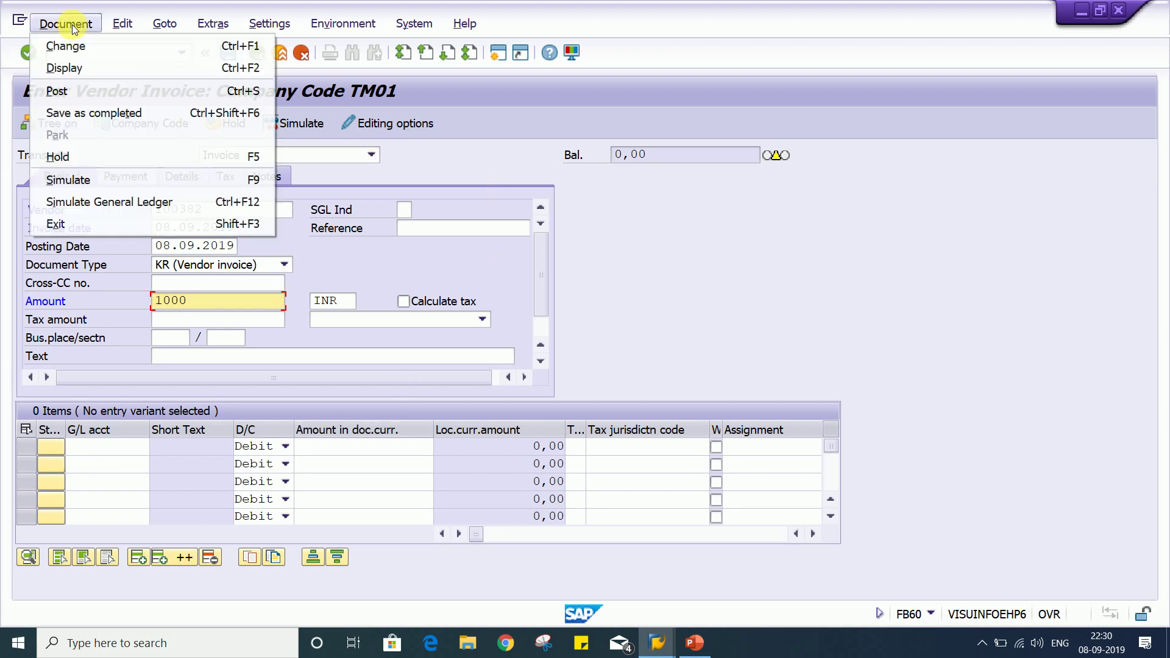
left_click(79, 115)
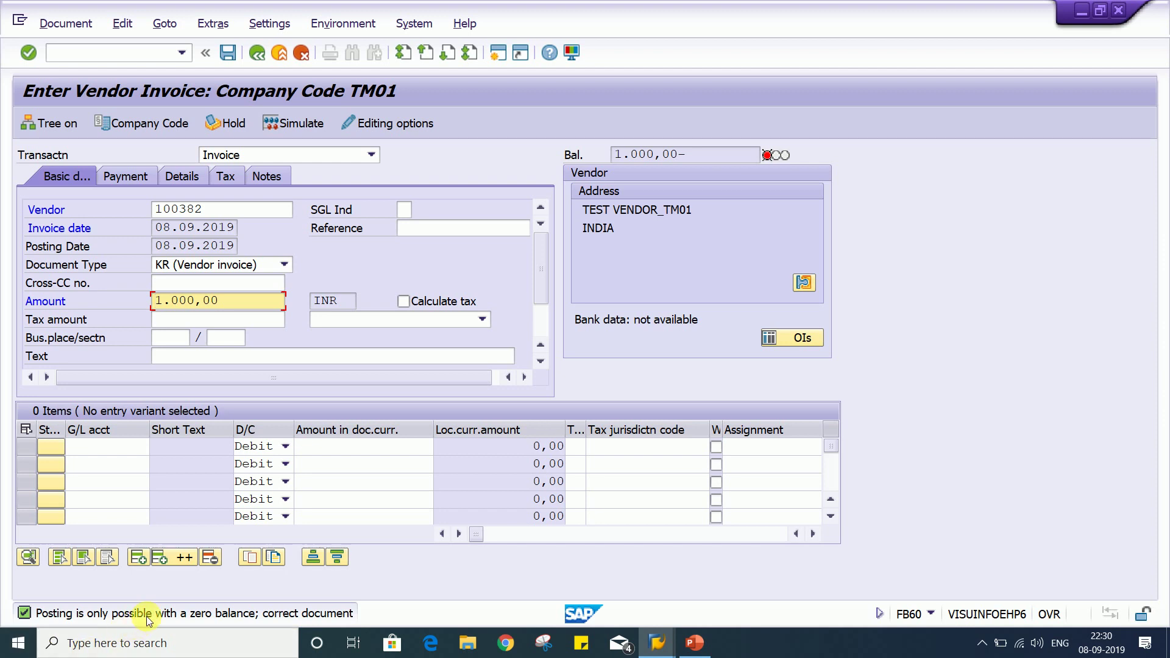
- Add a debit line for G/L account 4000 with amount 1000 and try to save the invoice as completed
left_click(138, 450)
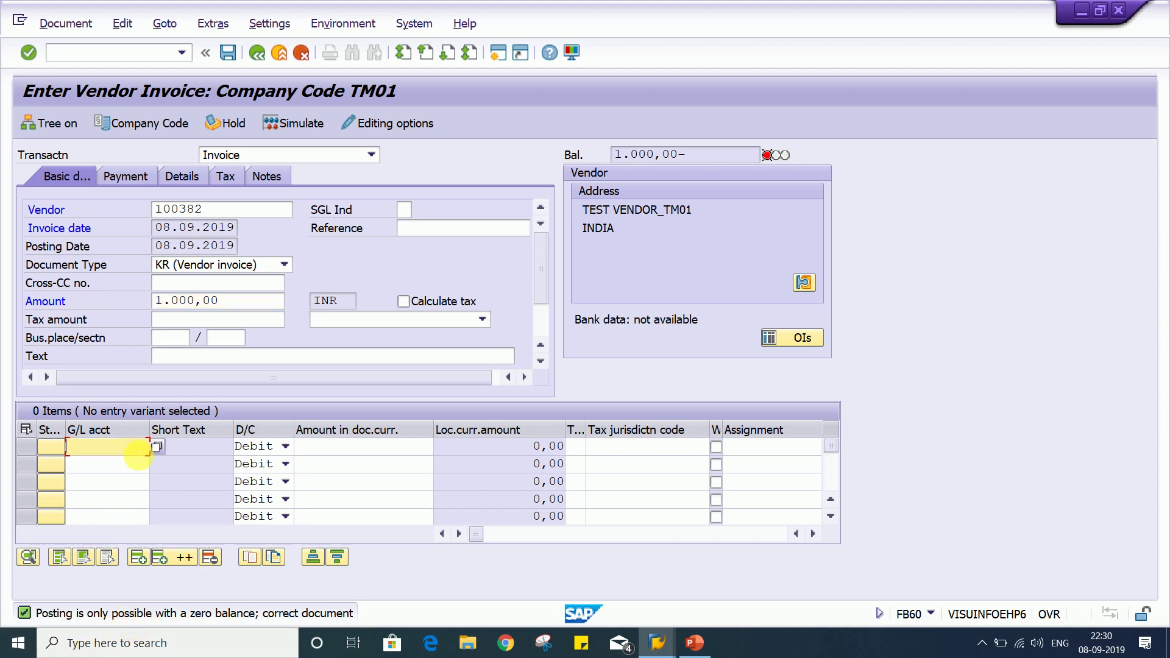
left_click(138, 455)
key("Down")
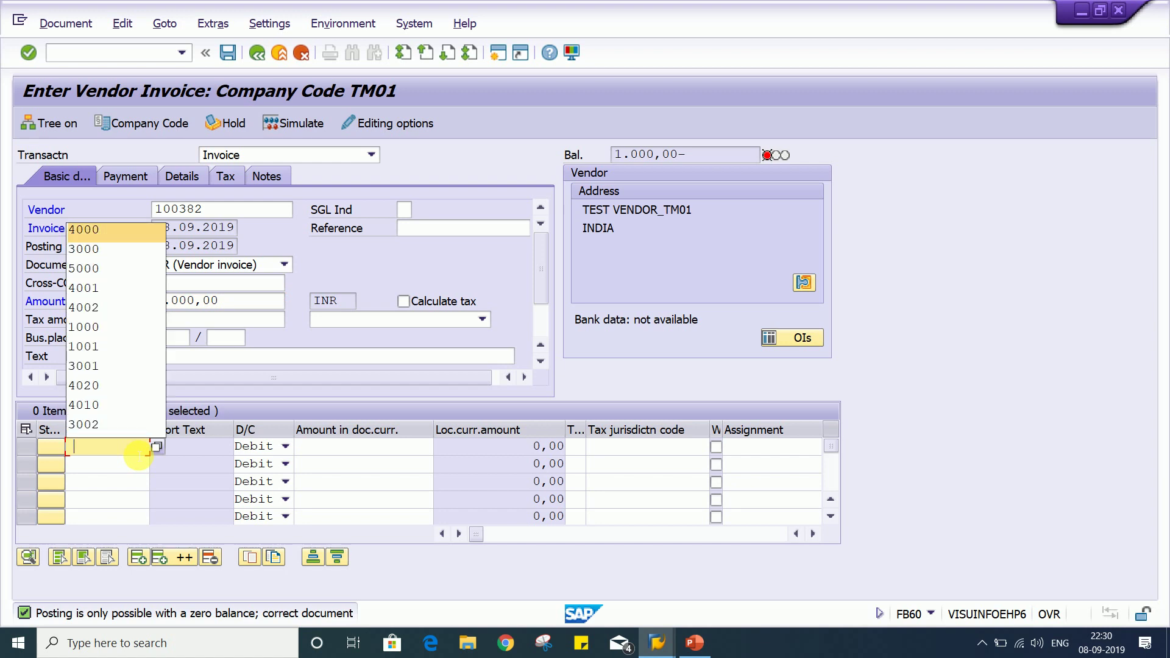
key("Return")
key("Tab")
key("Tab")
key("BackSpace")
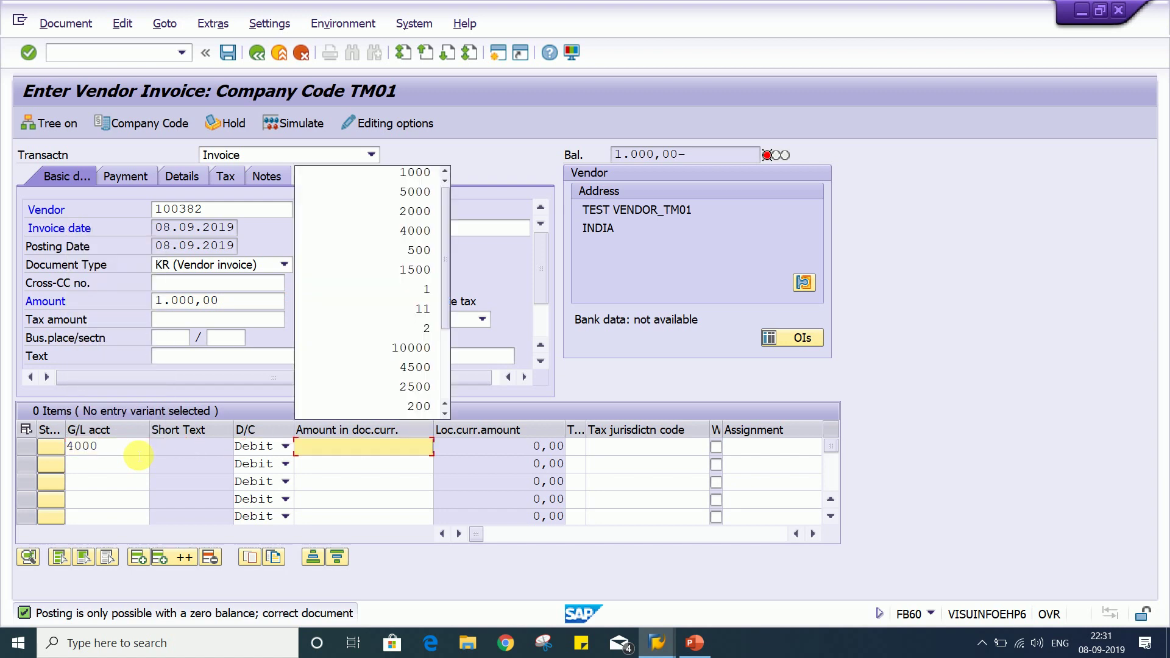
key("Down")
key("Return")
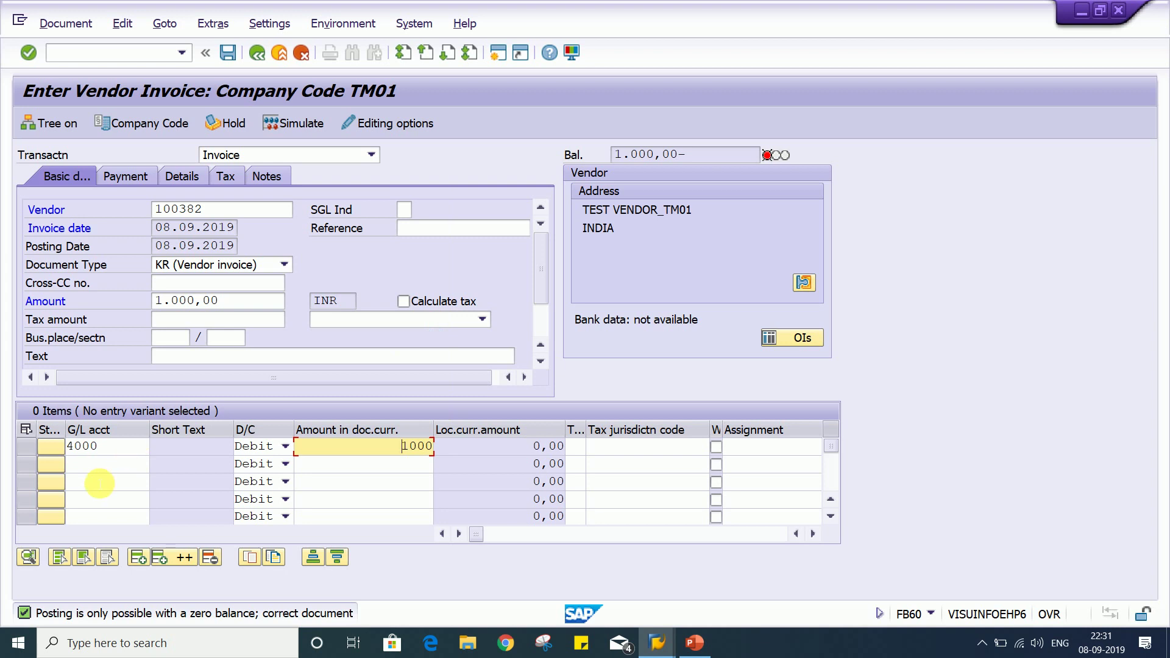
left_click(73, 27)
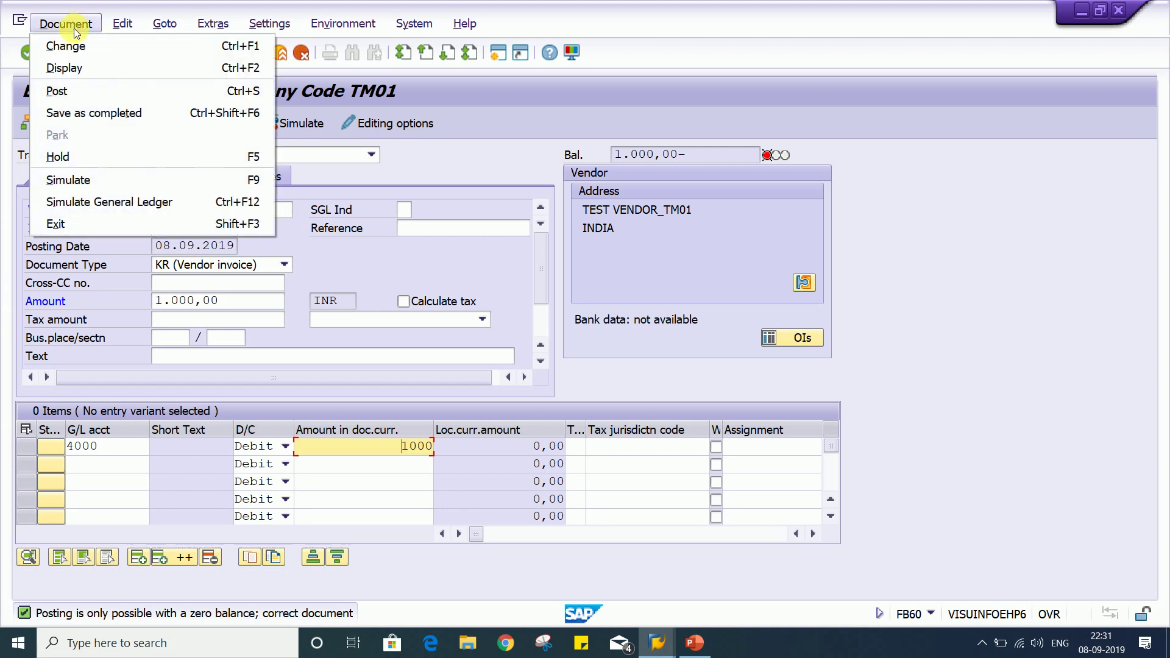
left_click(98, 114)
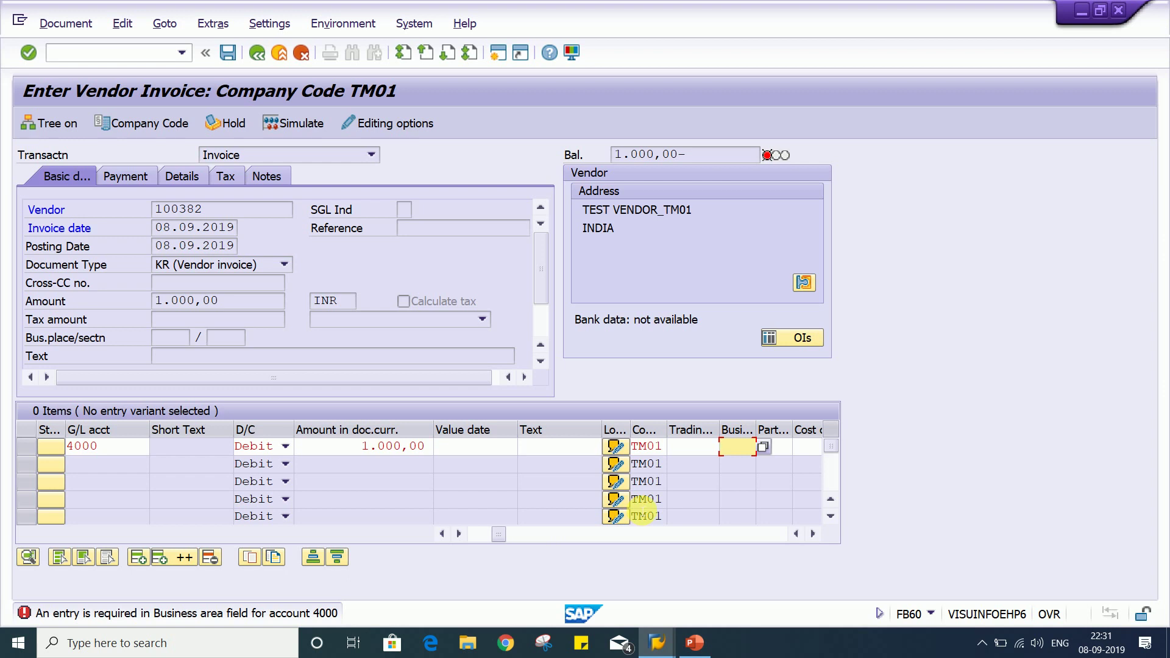
- Assign business area 1144 (ONGOLE) to the G/L line item and save the document as completed
left_click(767, 448)
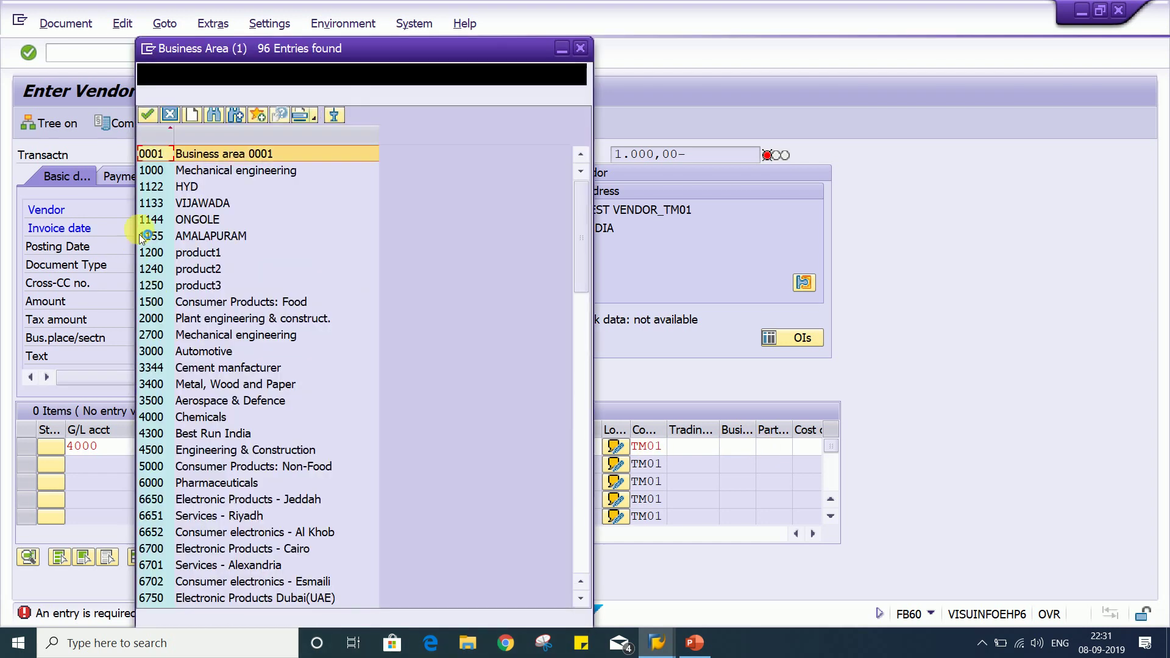
double_click(156, 221)
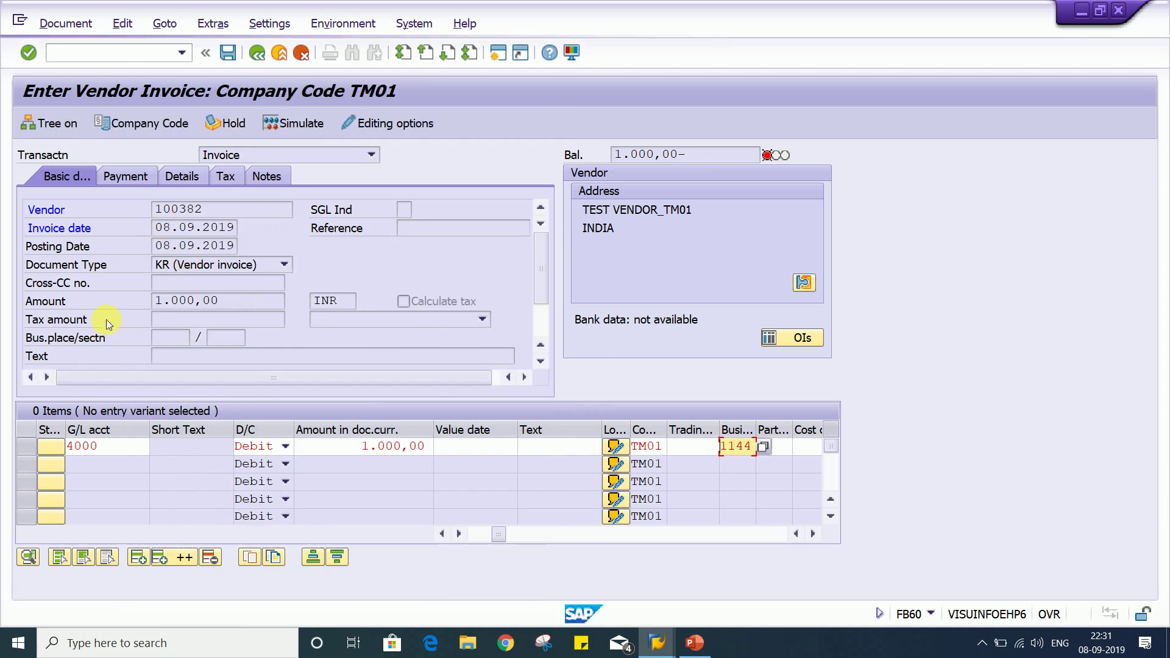
left_click(53, 24)
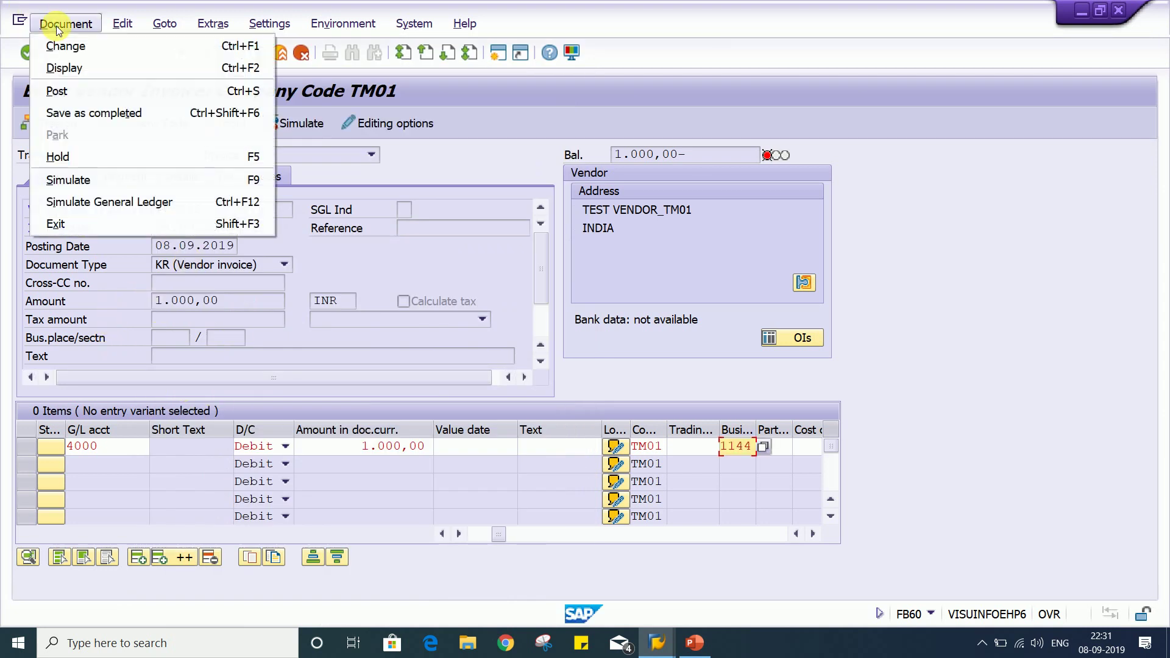
left_click(86, 122)
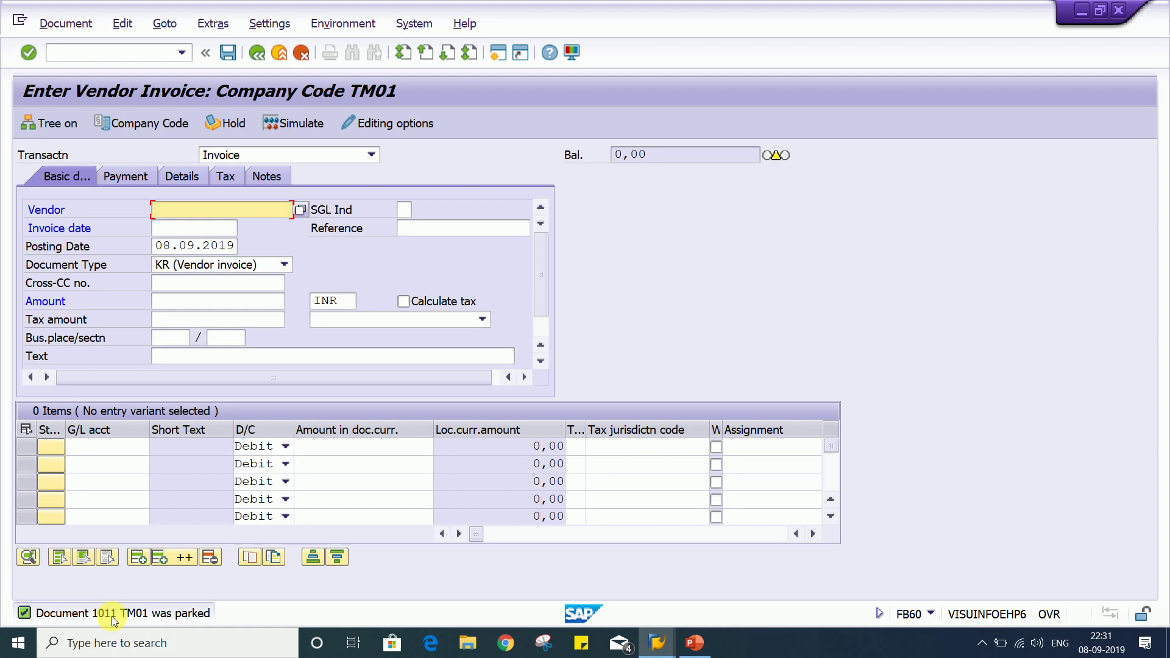
- Switch from invoice entry to the Park Vendor Invoice transaction with the command /NFV60
left_click(180, 57)
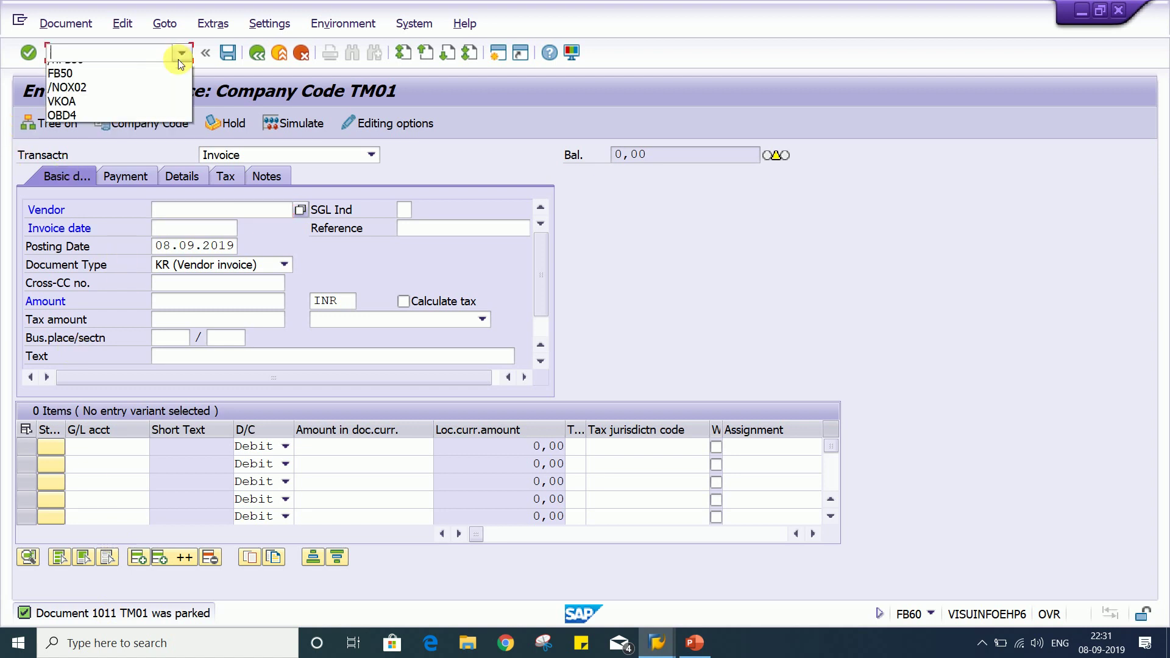
left_click(112, 56)
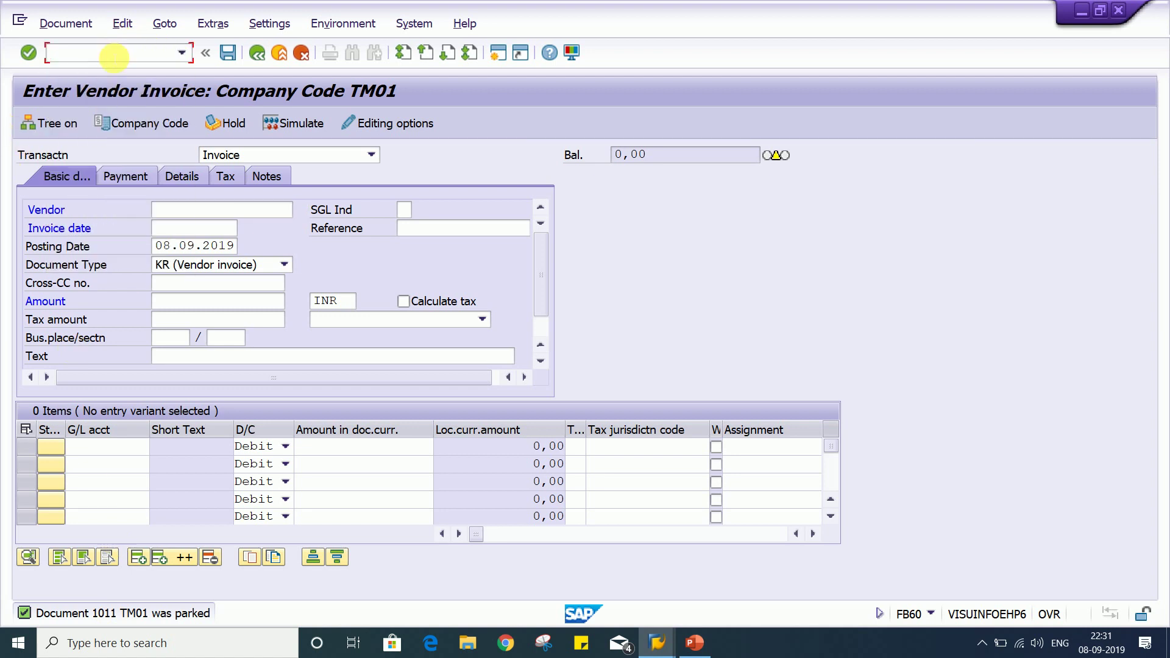
type("/NFV60")
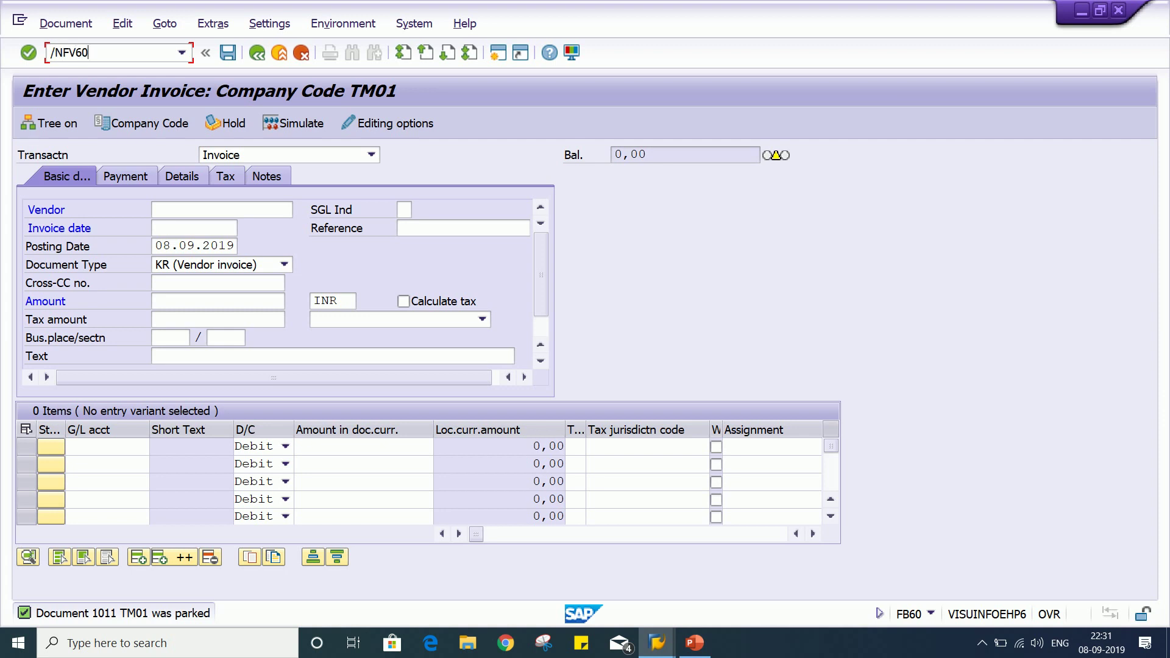
key("Return")
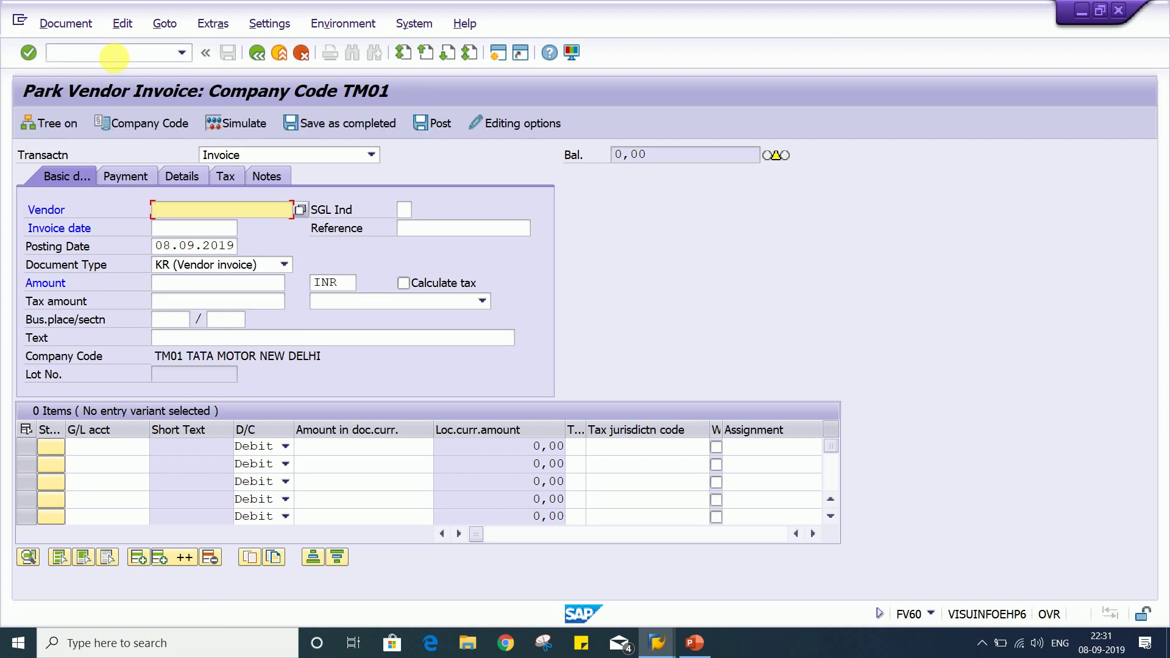
- Open parked document 1011 of company code TM01 for fiscal year 2019
left_click(122, 24)
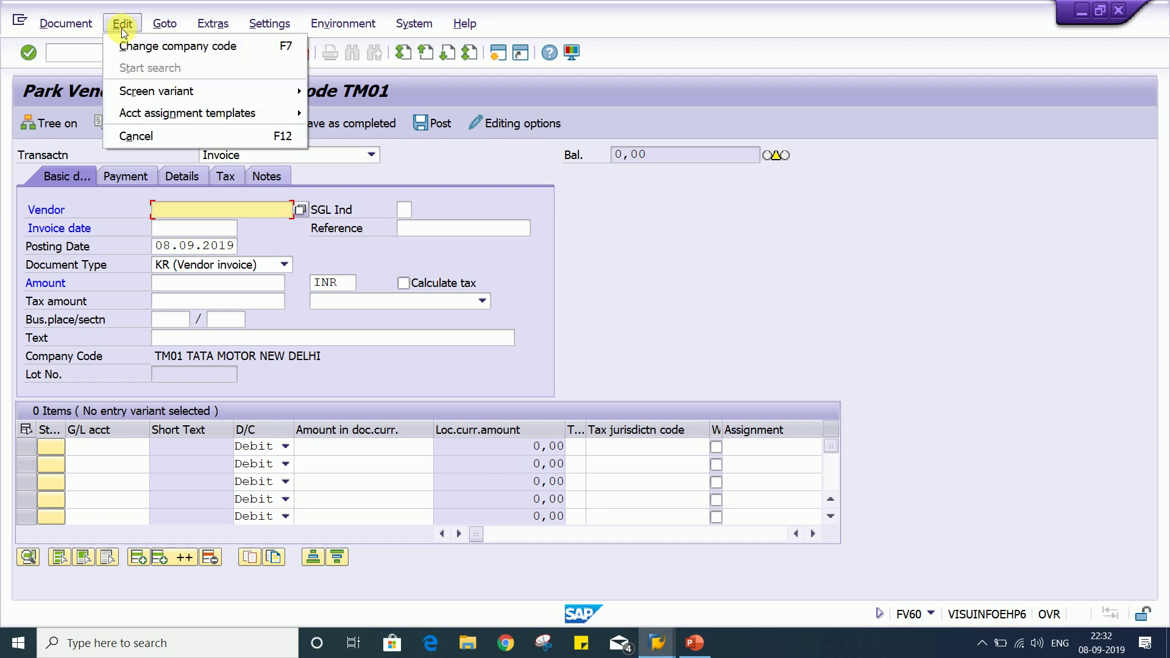
left_click(68, 28)
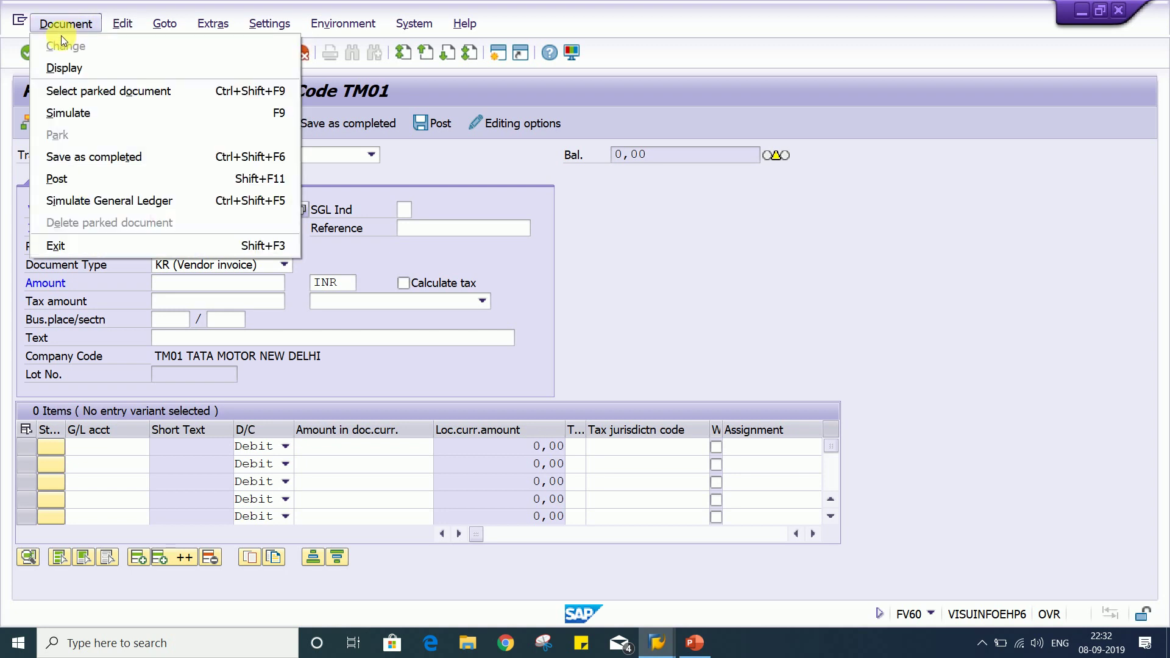
left_click(64, 93)
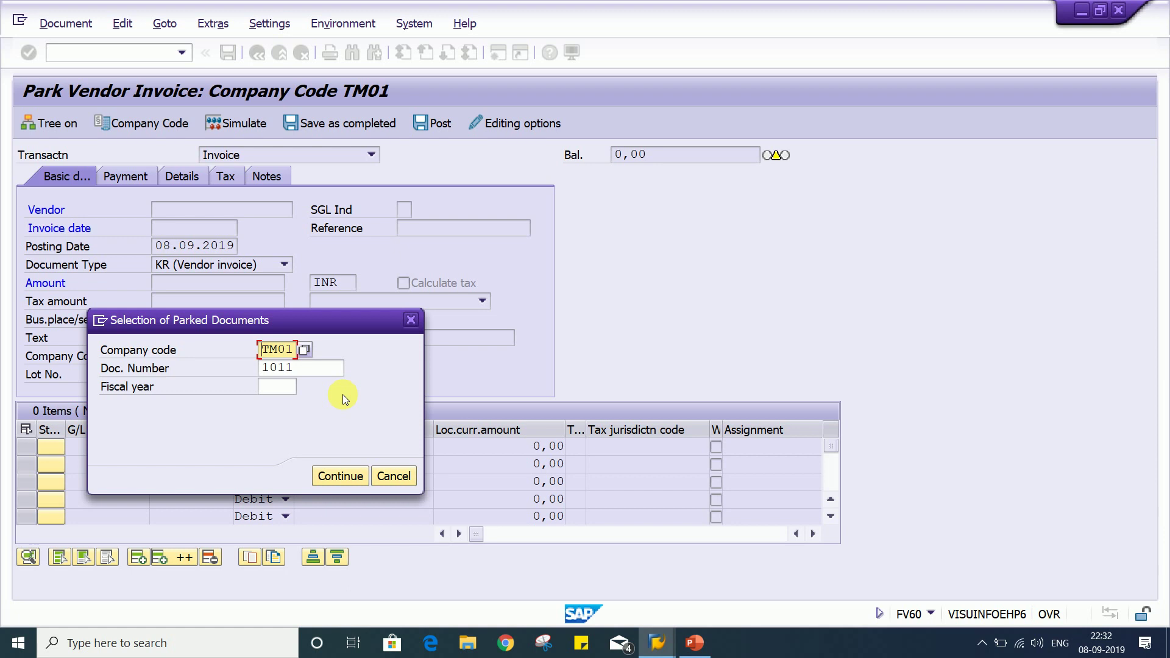
left_click(318, 370)
left_click(278, 388)
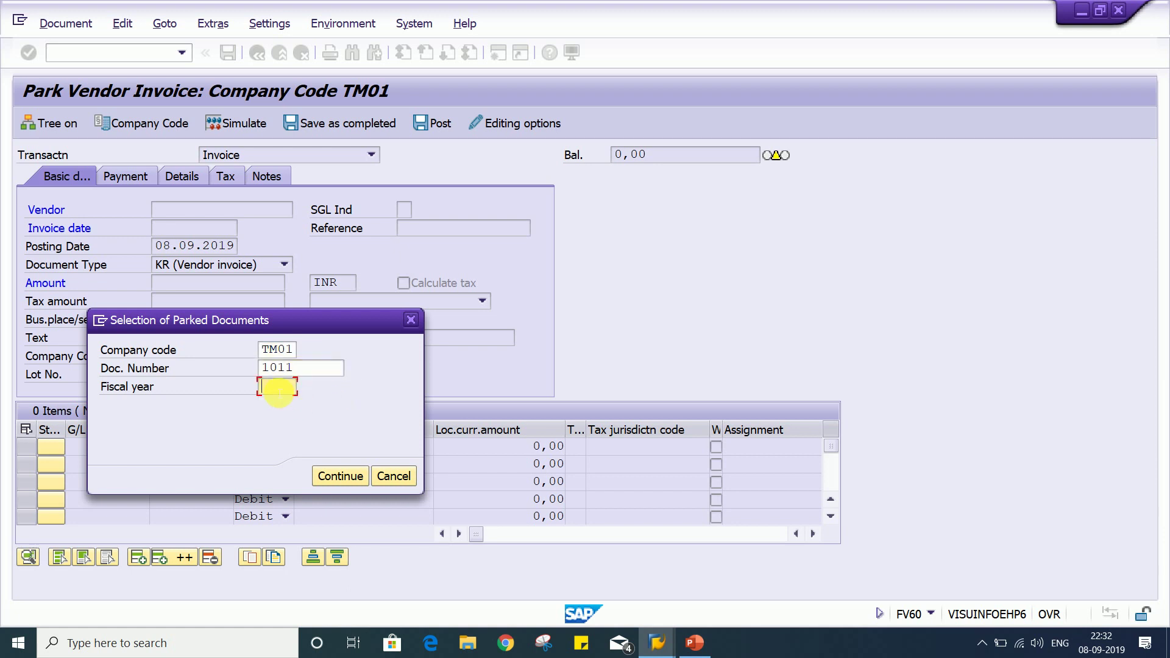
type("2019")
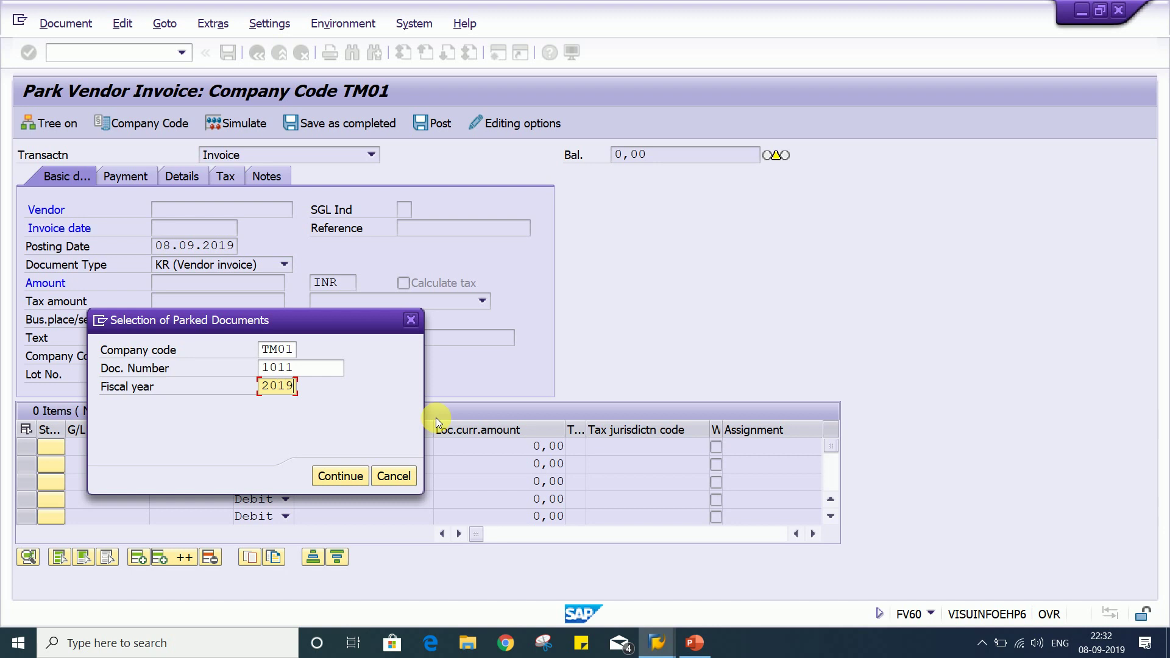
key("Return")
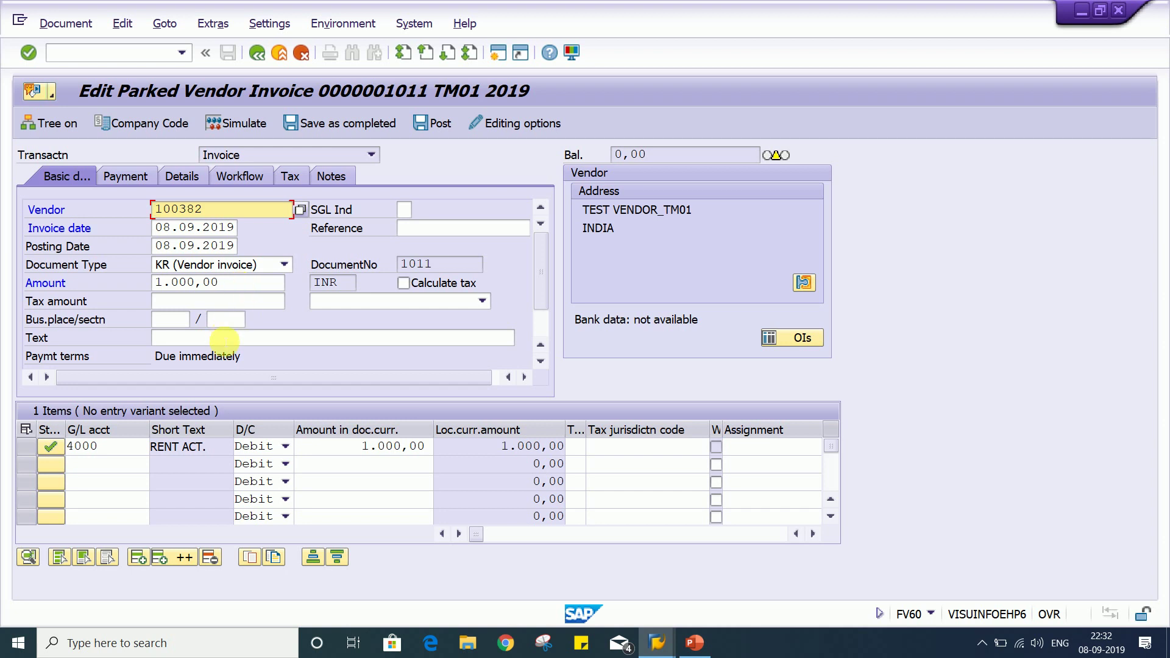
- Enter TEST as the parked invoice's header text and post the document
left_click(226, 338)
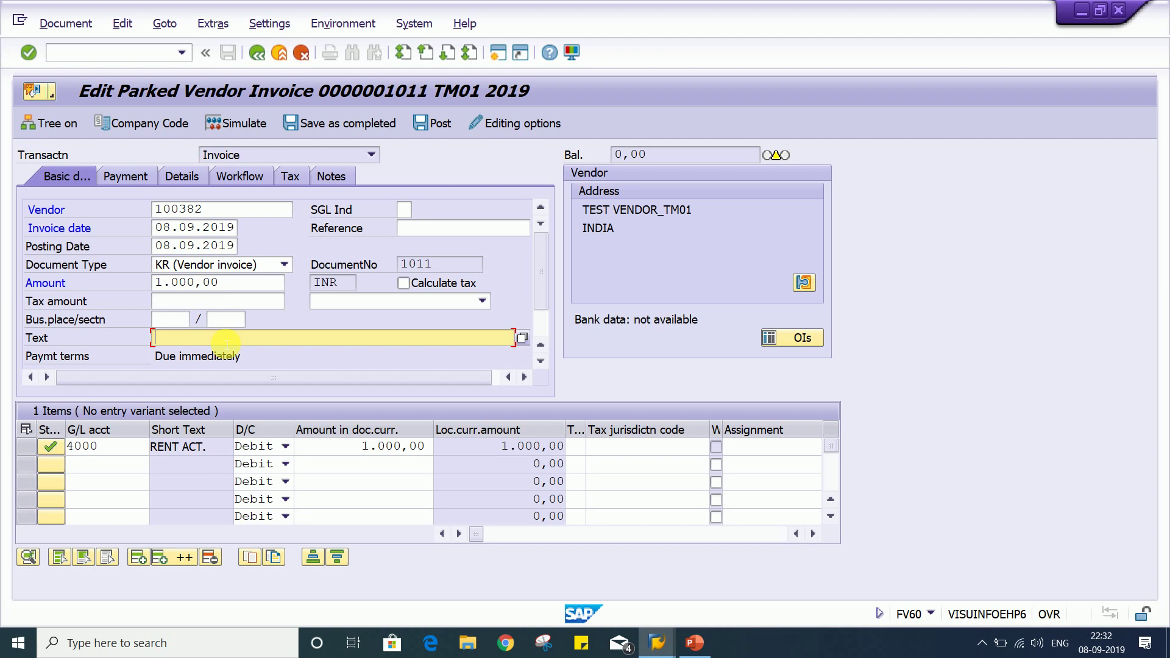
type("TEST")
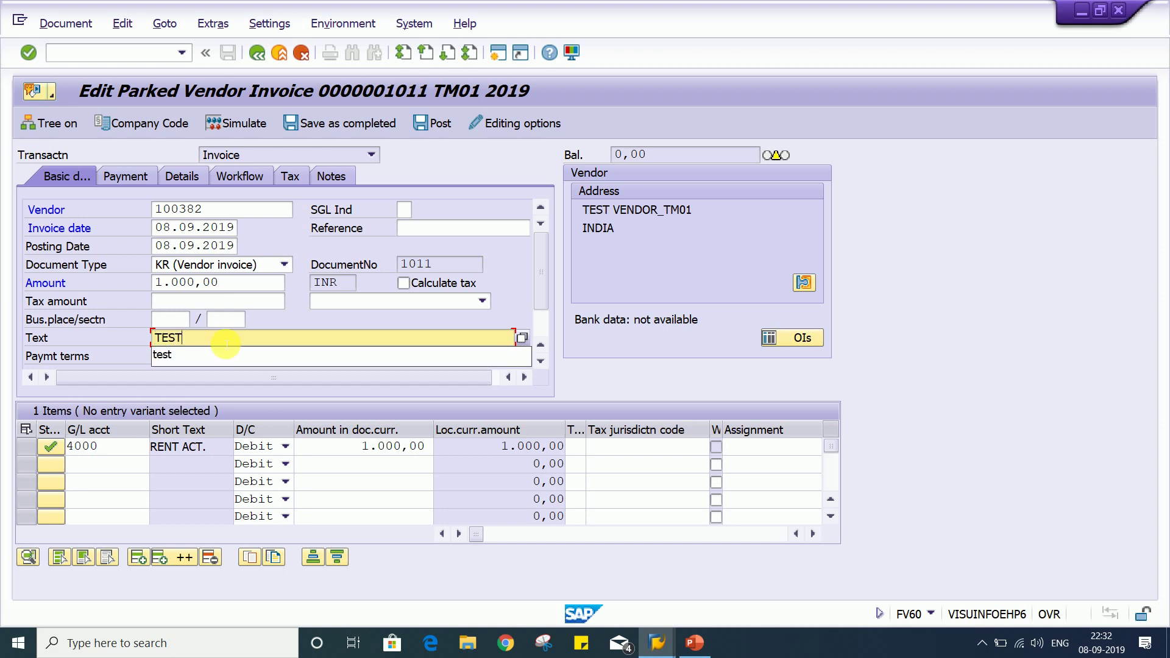
left_click(1018, 298)
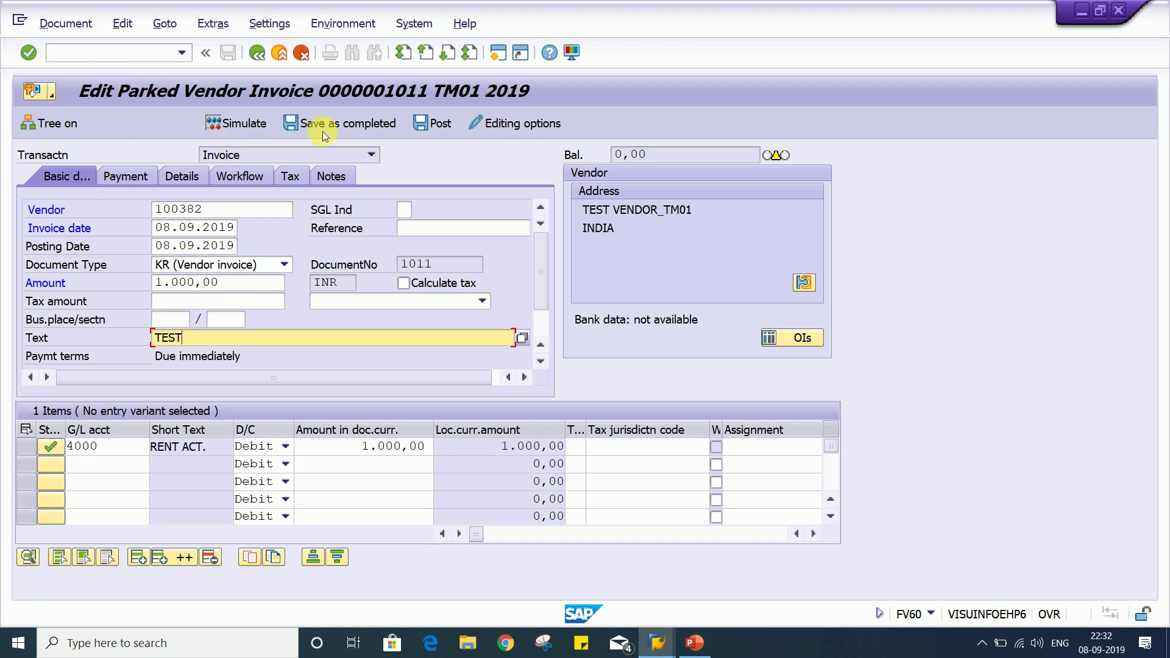
left_click(423, 125)
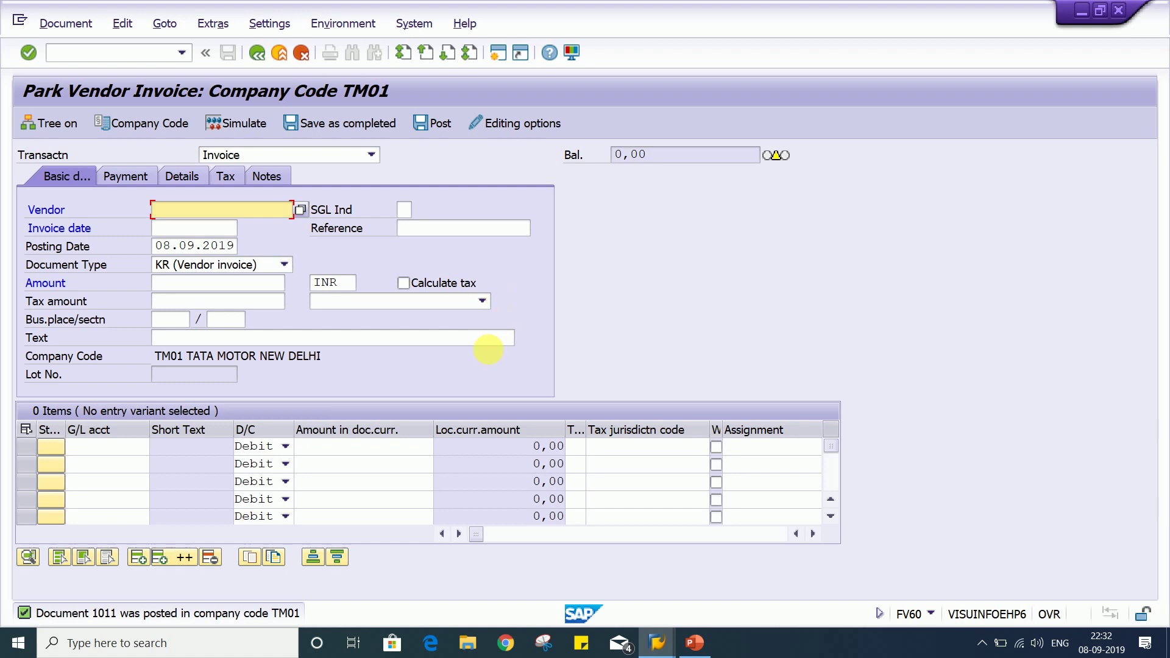
- Open parked document 1010 of company code TM01 for fiscal year 2019
left_click(61, 23)
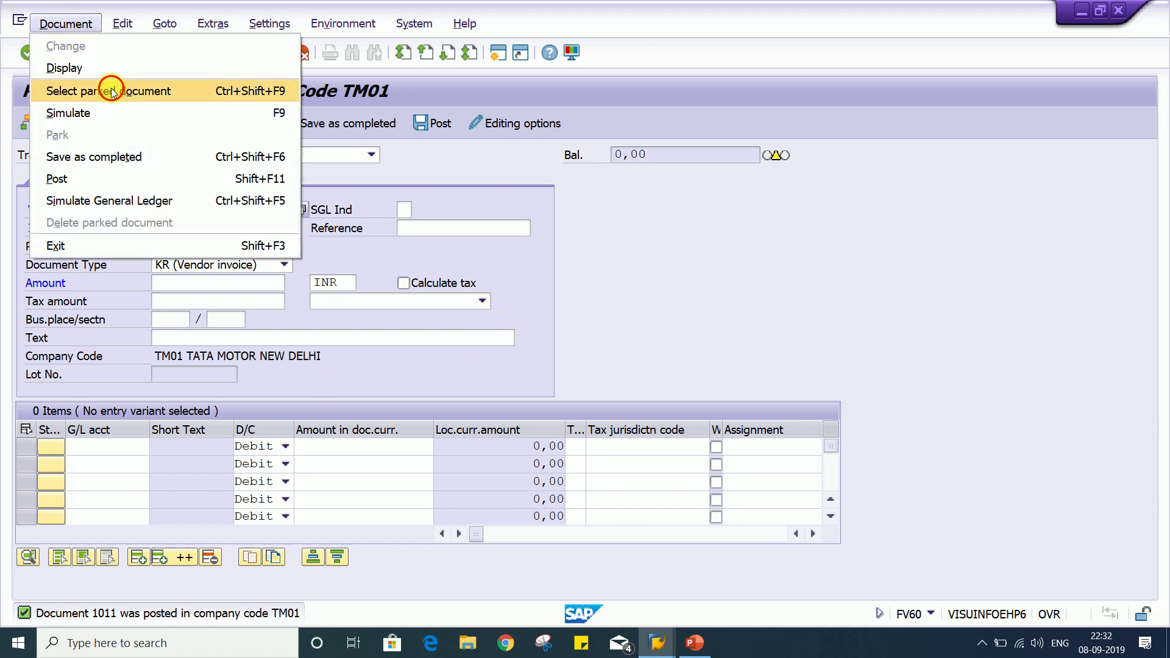
left_click(111, 90)
left_click(310, 371)
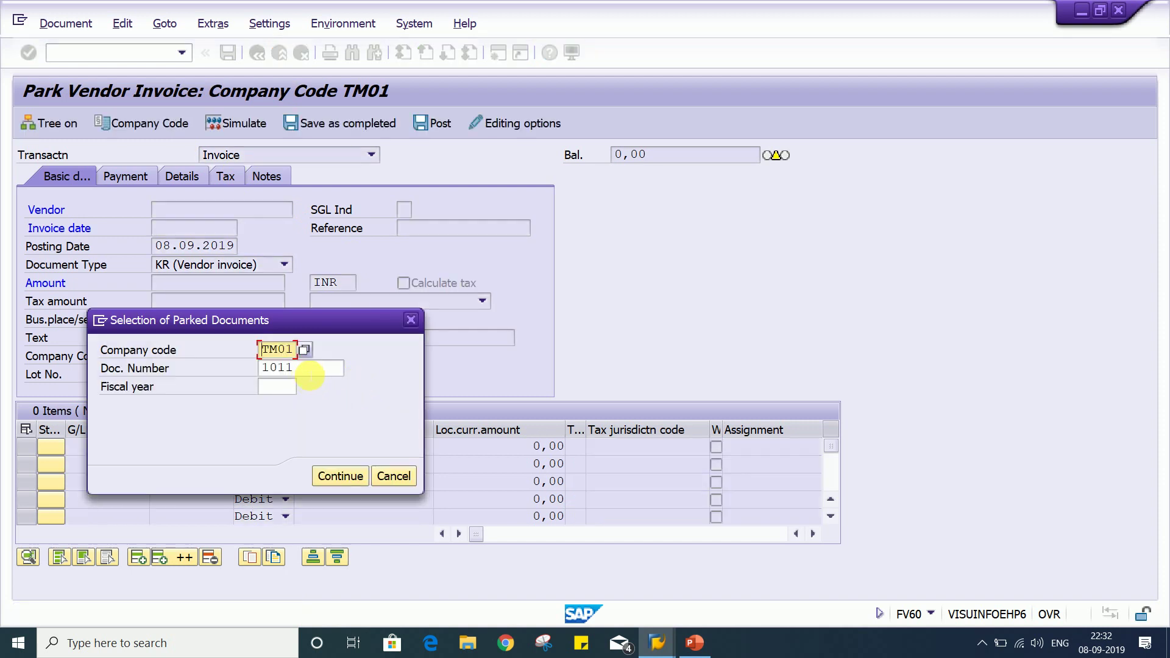
key("BackSpace")
type("0")
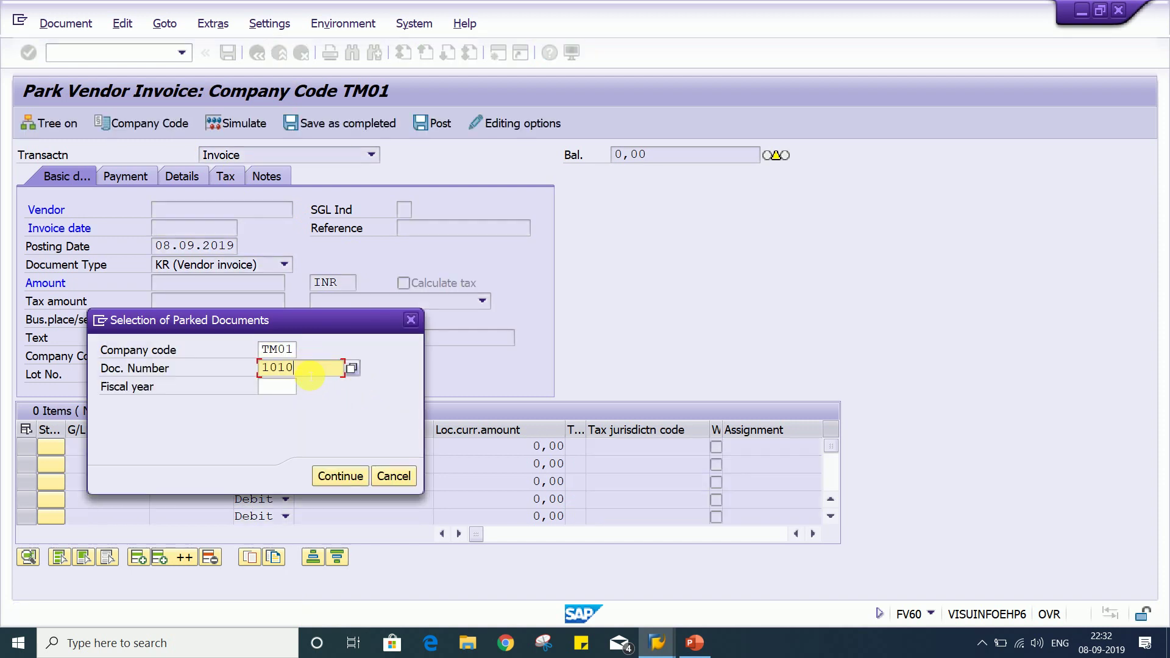
key("Tab")
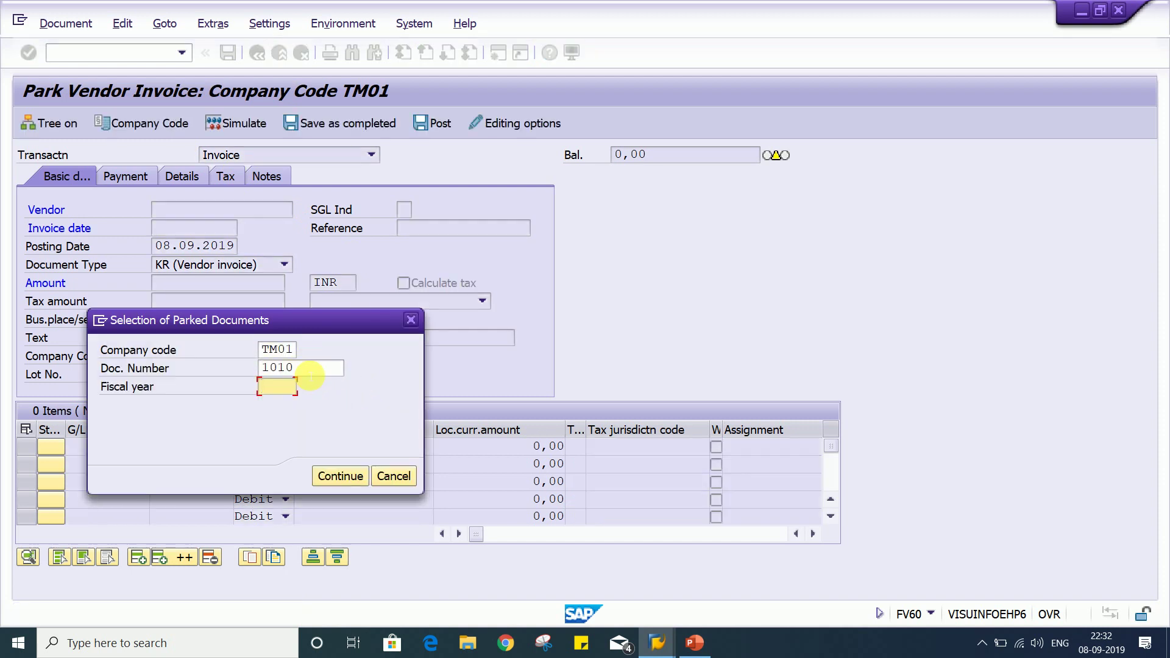
type("2019")
key("Return")
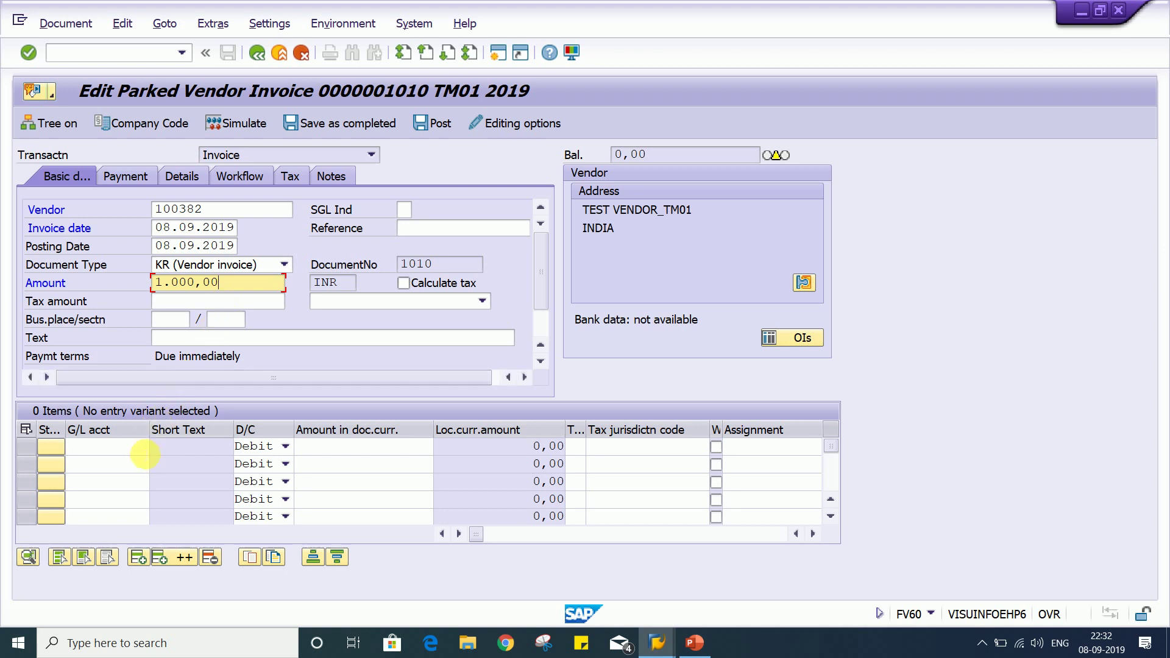
- Compare the parked invoice's header amount with the G/L account and amount fields of its first line item
left_click(144, 451)
left_click(409, 448)
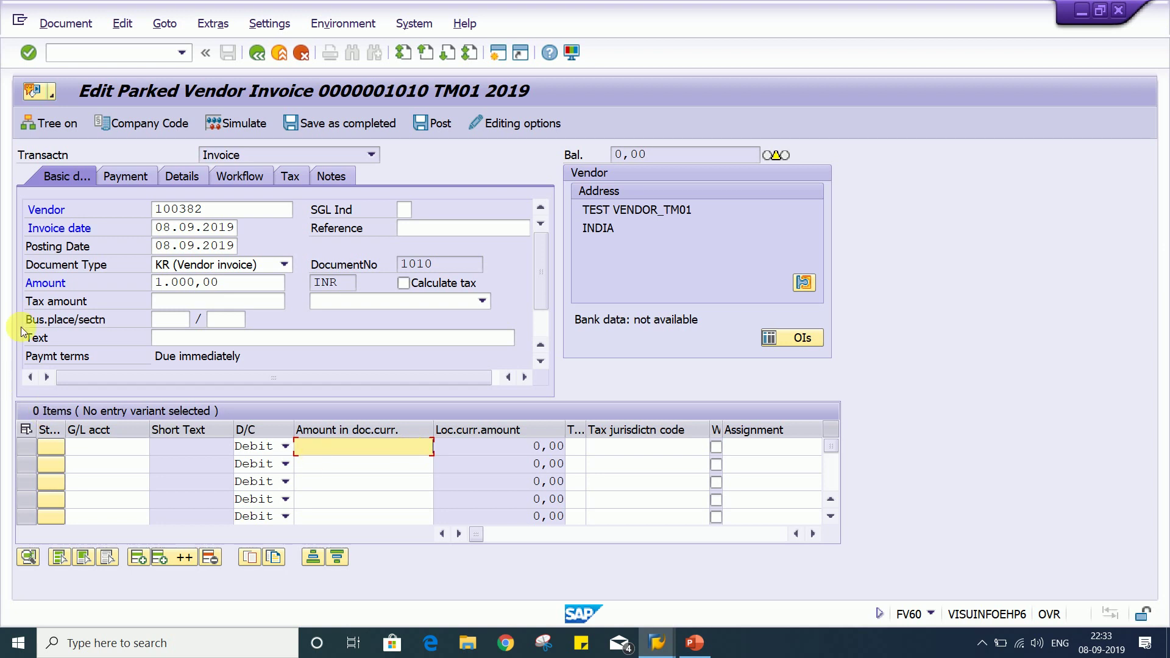
left_click(237, 283)
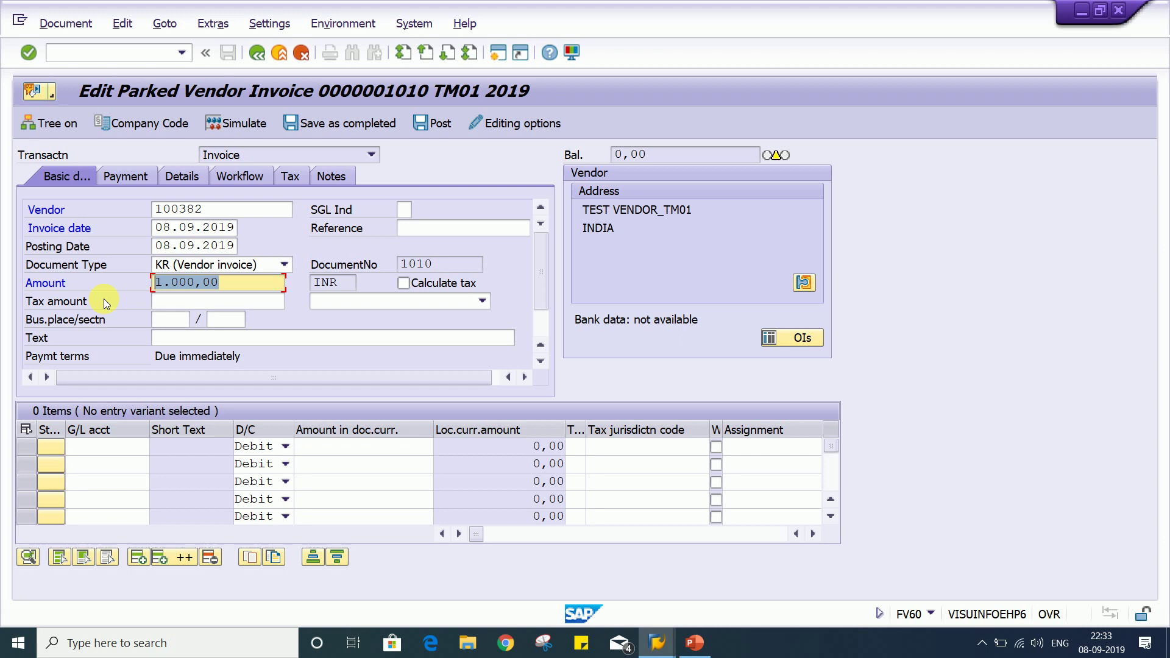
left_click(236, 285)
left_click(125, 448)
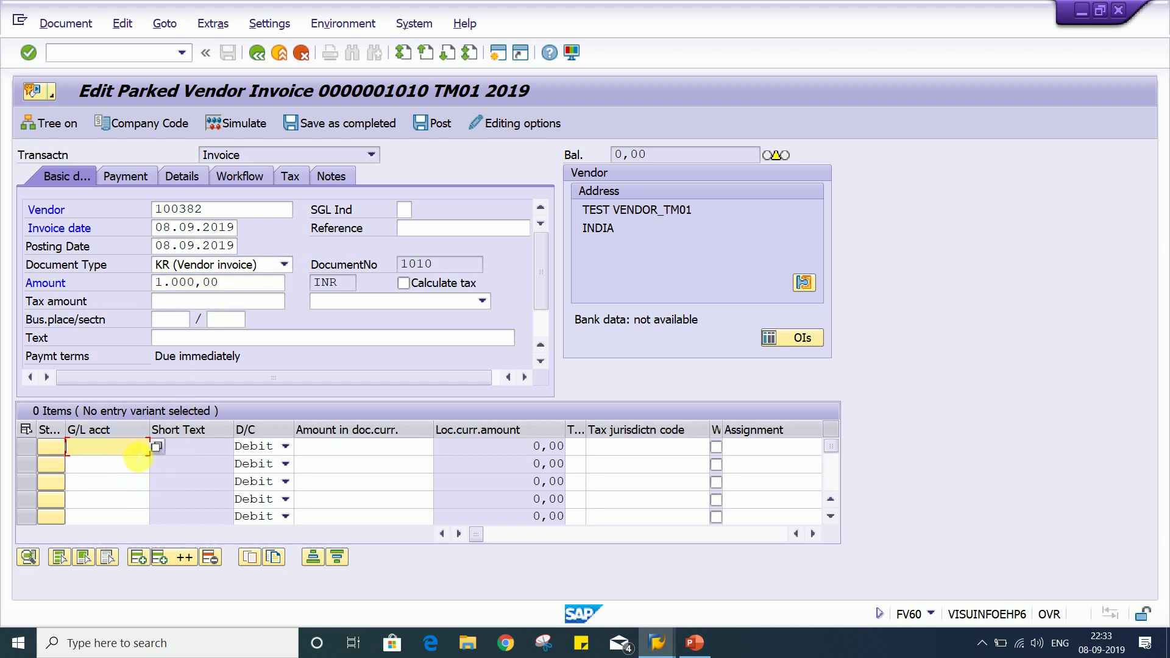
left_click(384, 453)
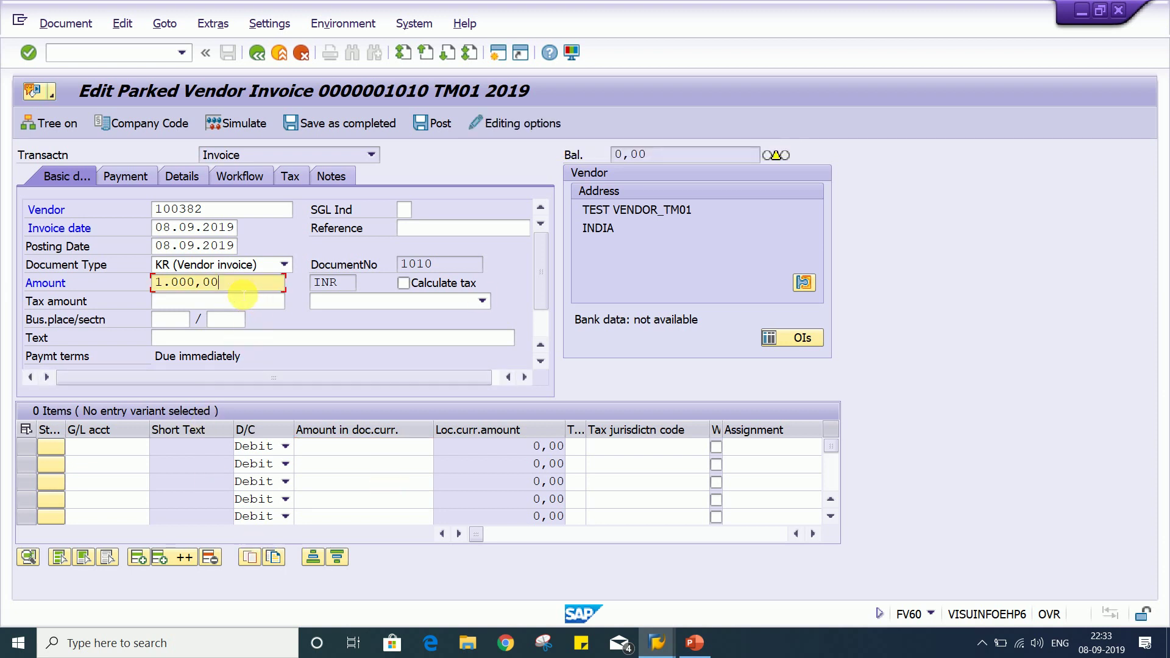
left_click(91, 450)
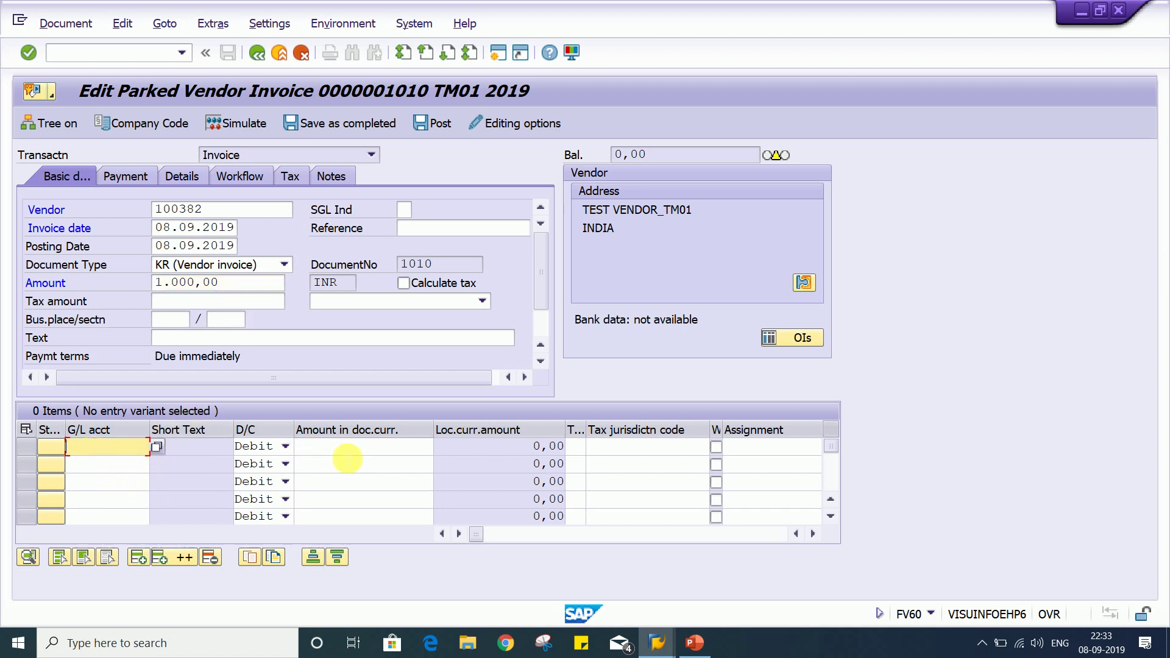
left_click(349, 451)
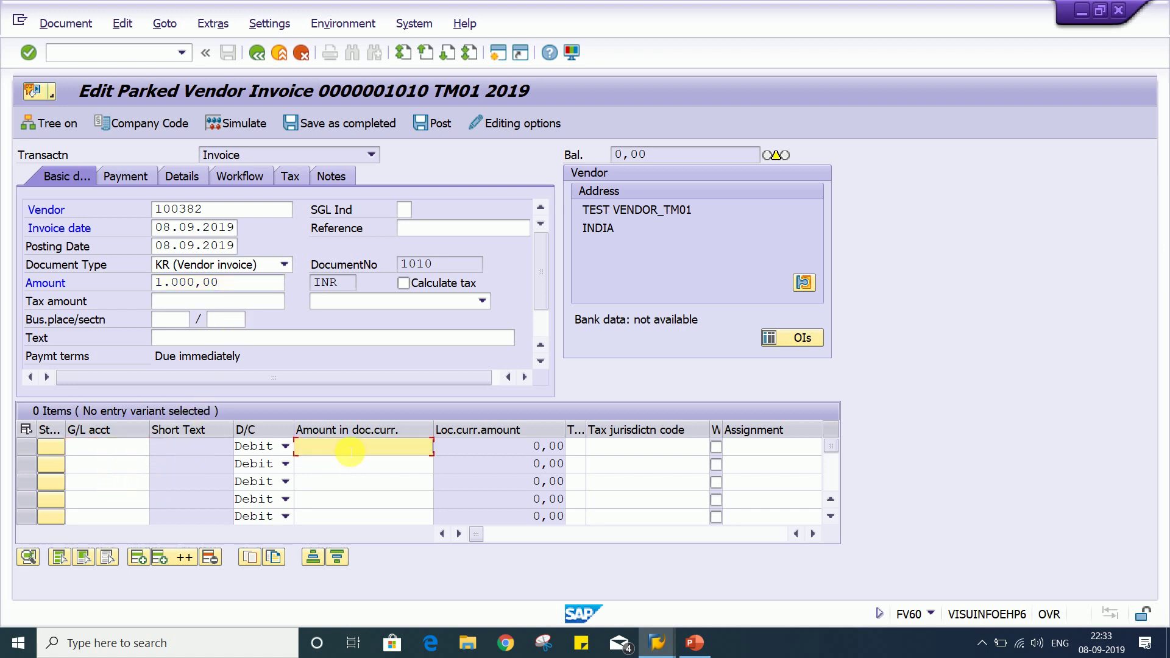
- Check the complete-documents-for-parking setting in the editing options, and inspect the balance back in the parked invoice
left_click(496, 126)
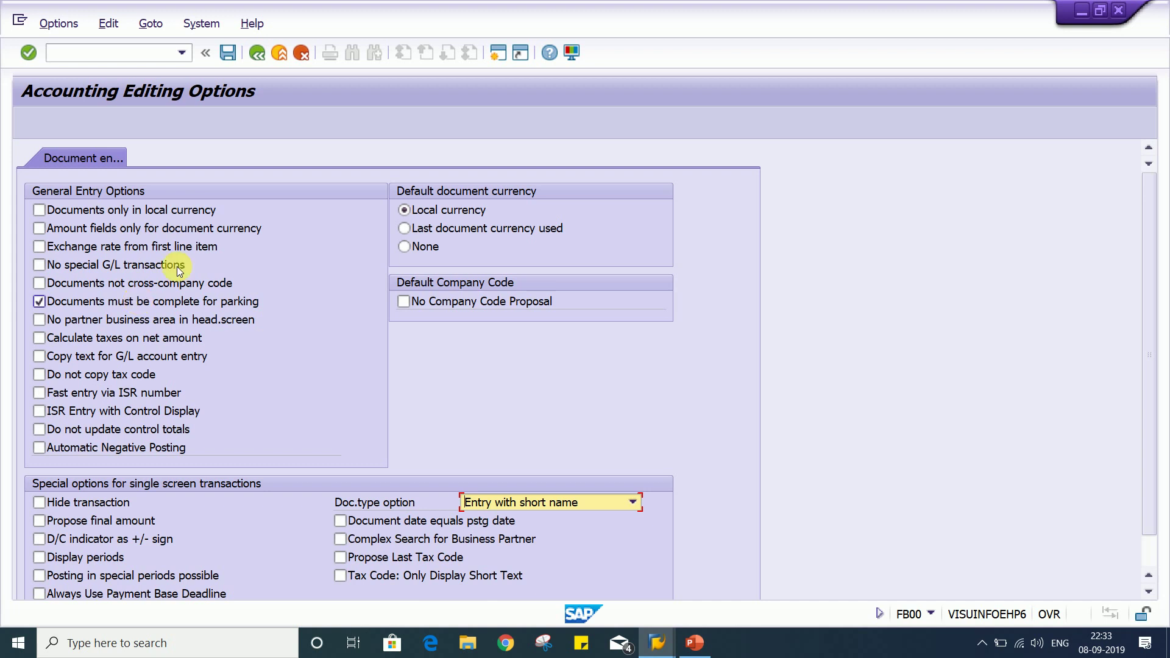
left_click(254, 53)
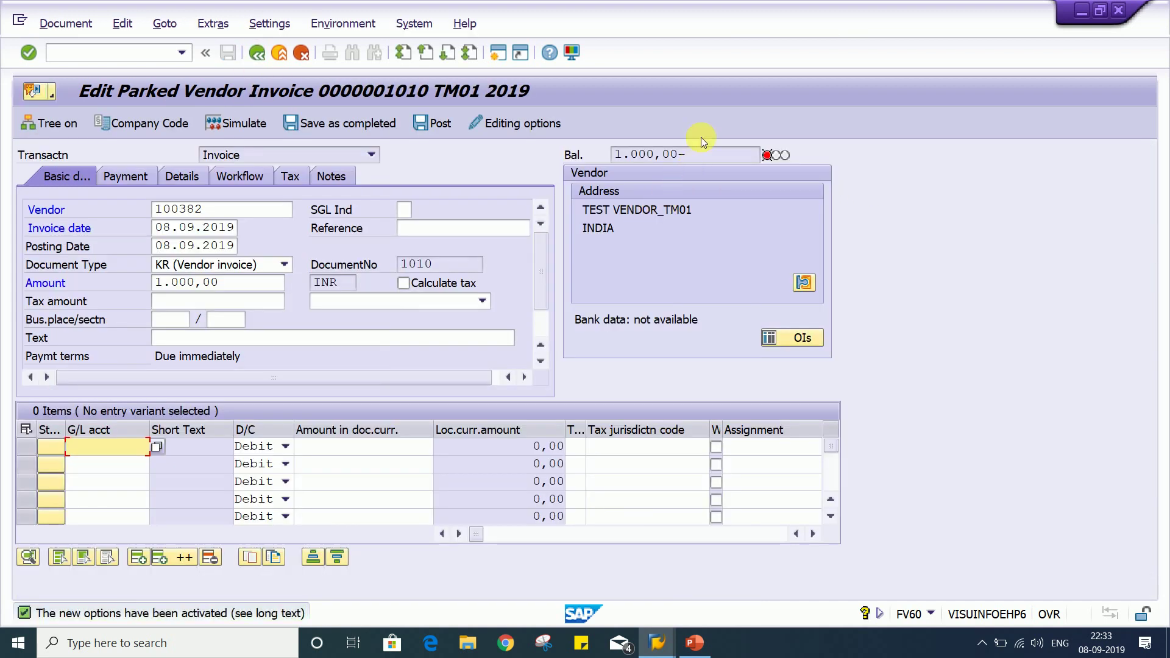
left_click(638, 154)
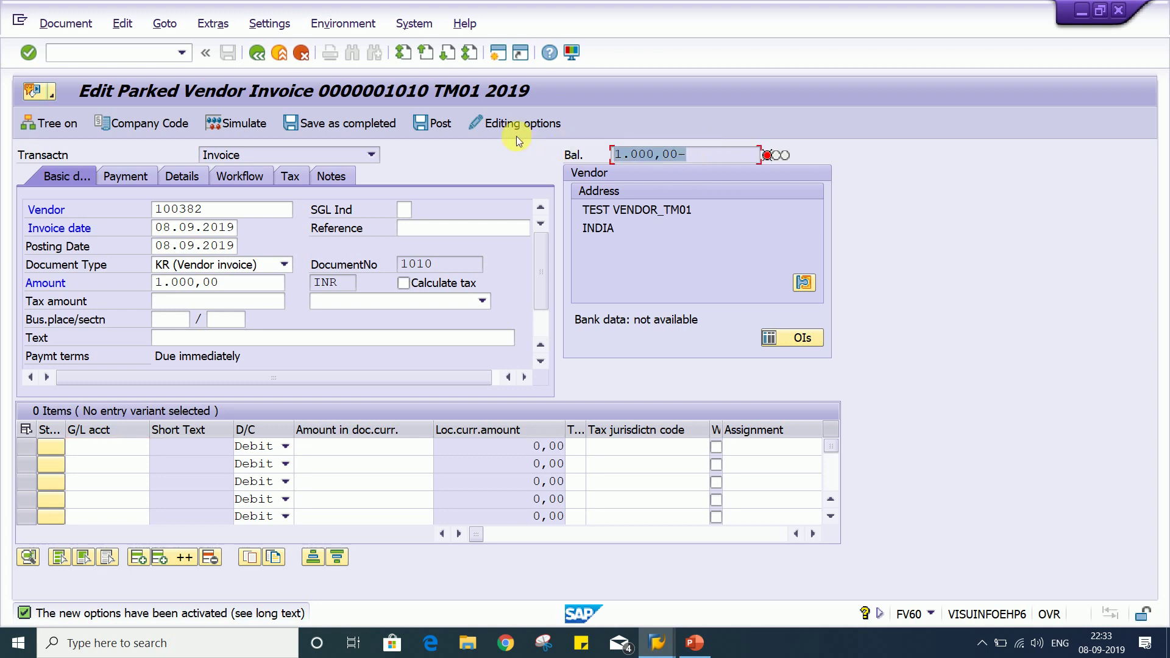